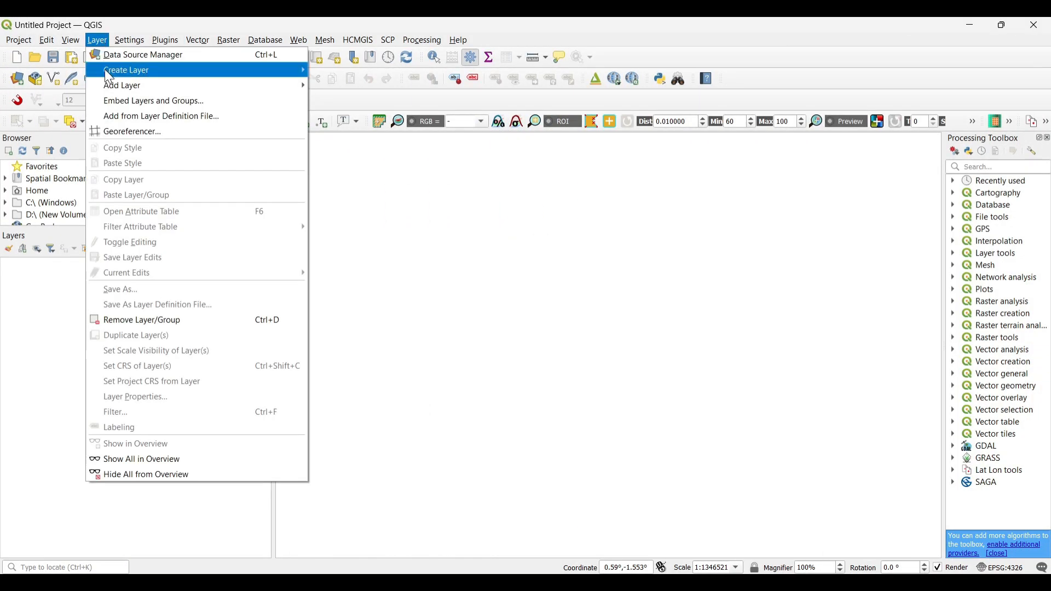
Select the Landsat 8 band files B1 through B7 as raster data sources.
mouse_move(121, 86)
click(354, 101)
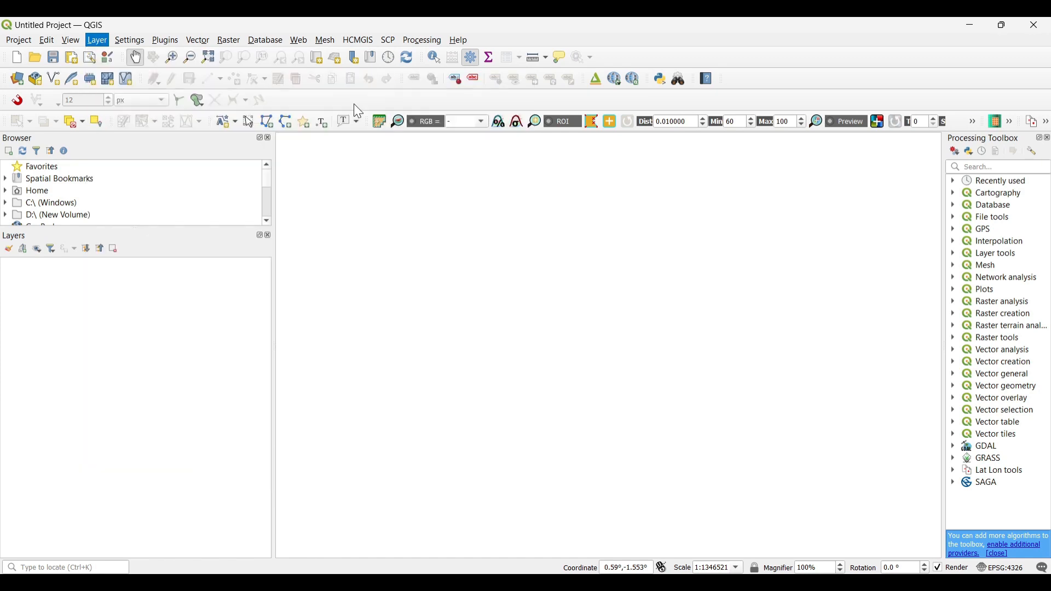
click(605, 123)
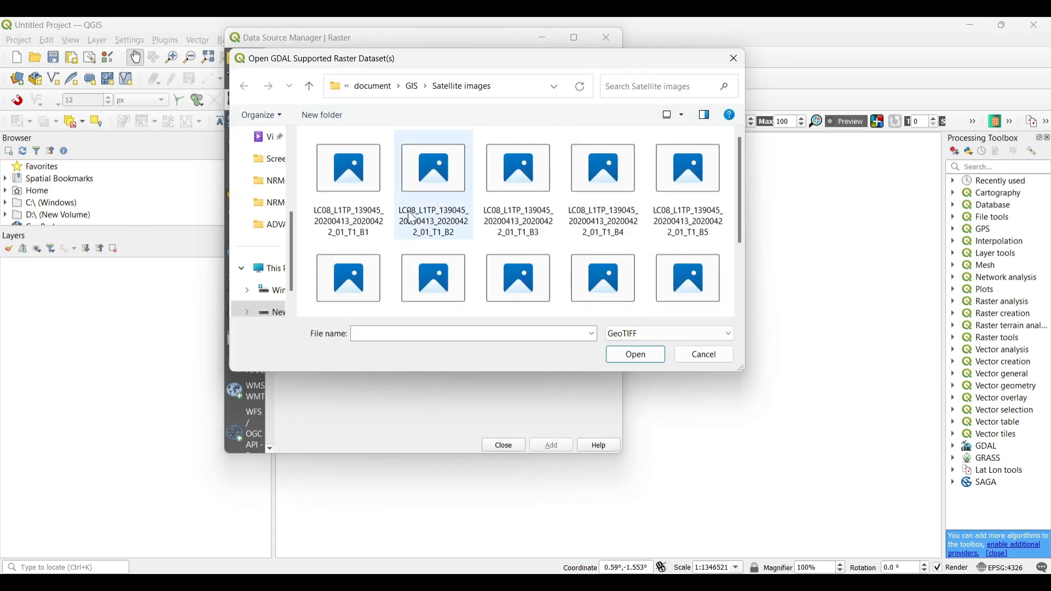
drag(345, 189, 518, 221)
ctrl+click(518, 189)
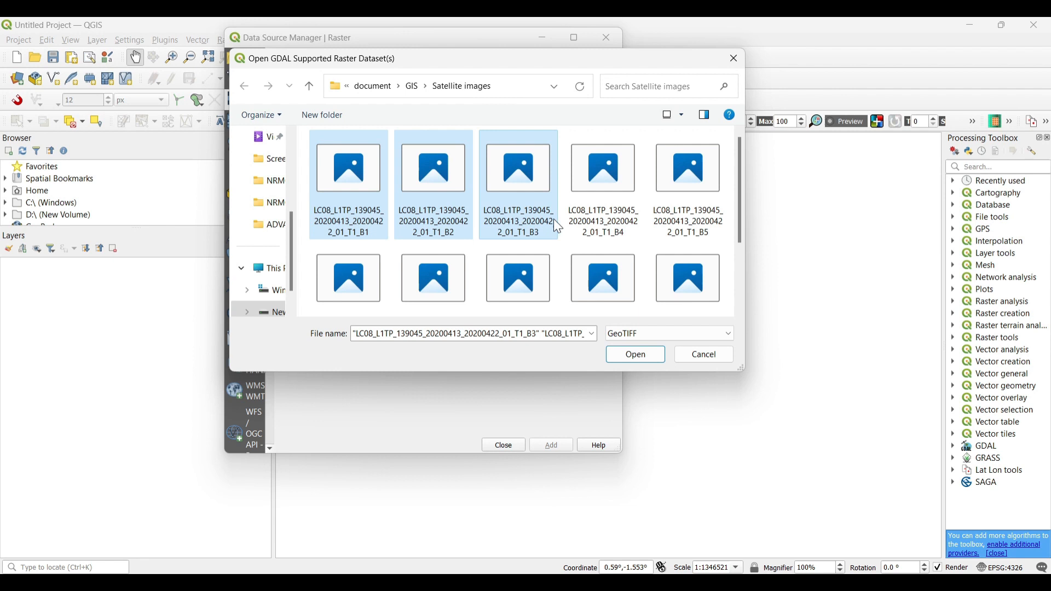
ctrl+click(603, 189)
ctrl+click(688, 189)
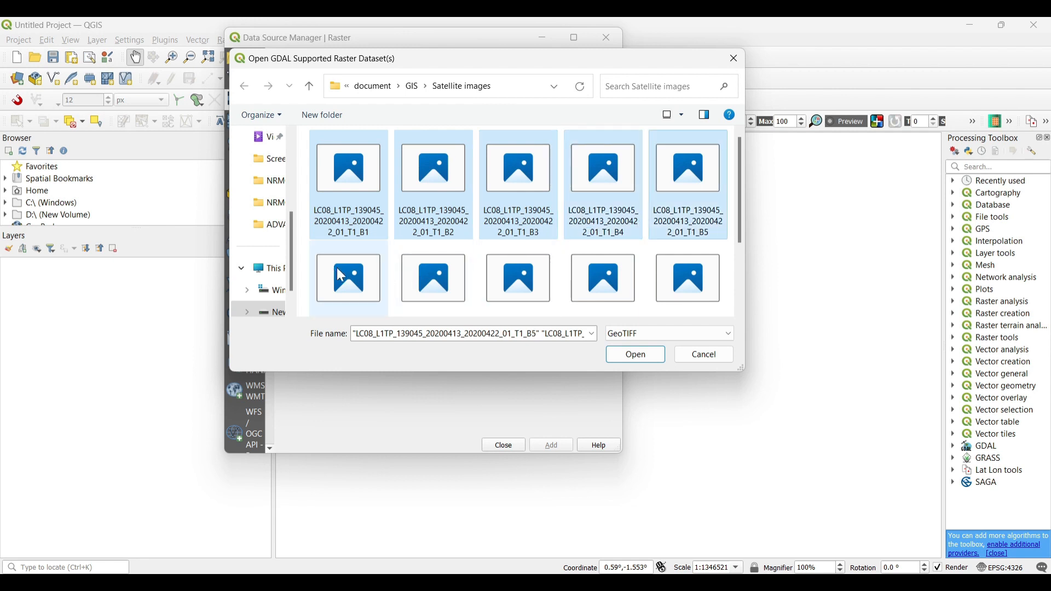
scroll(411, 272, down, 1)
ctrl+click(355, 264)
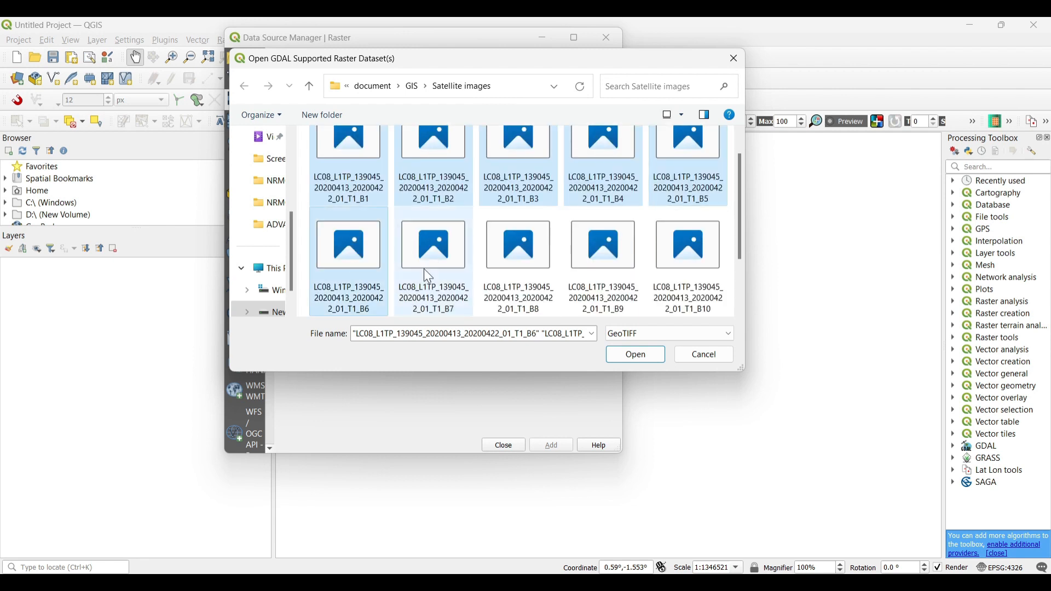
ctrl+click(425, 269)
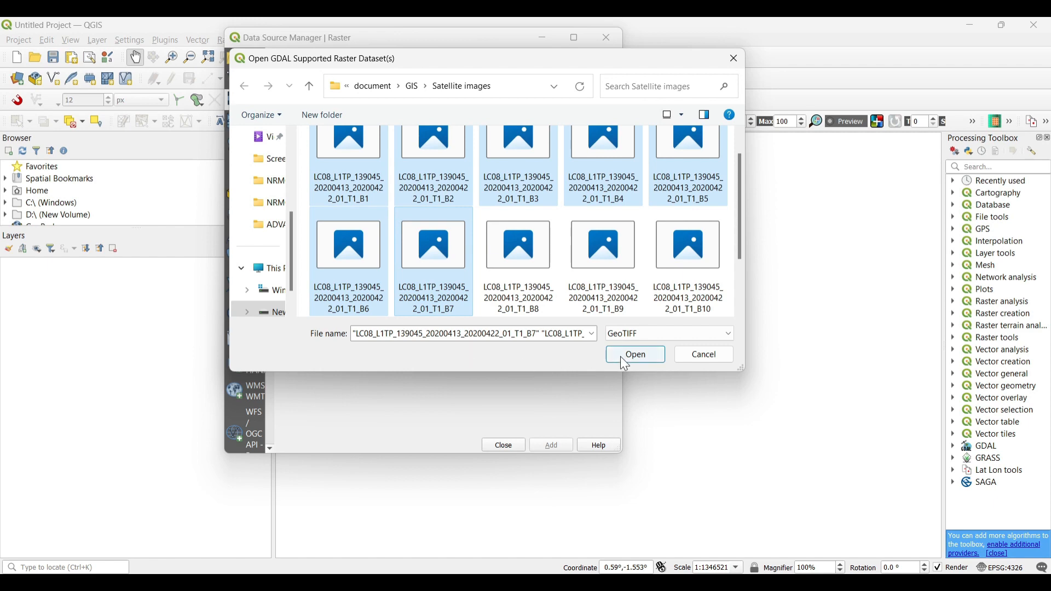
click(635, 353)
Add the seven band layers to the project and collapse their legends in the Layers panel.
click(552, 445)
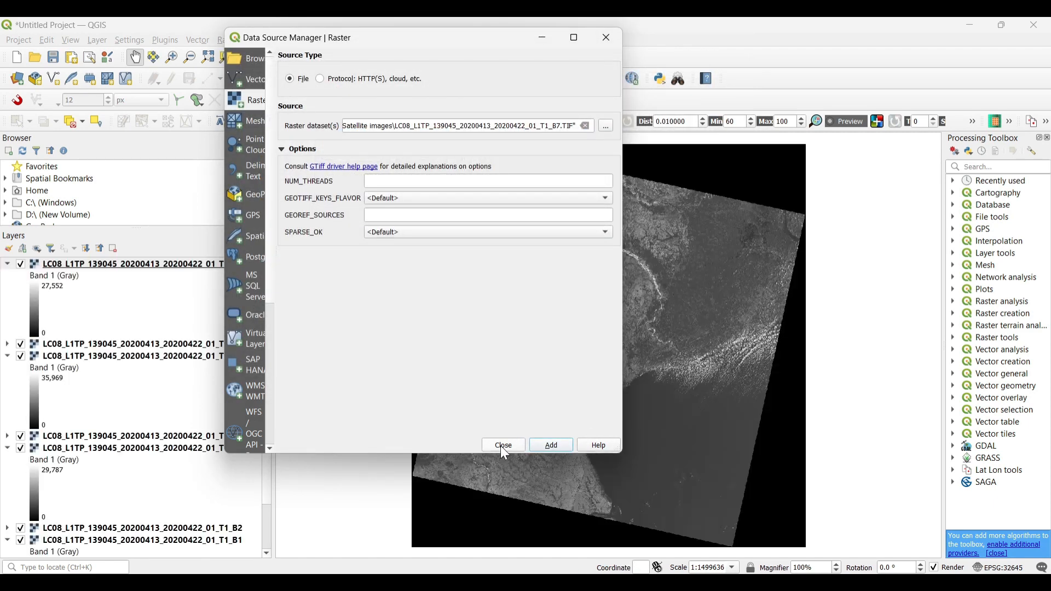
click(500, 447)
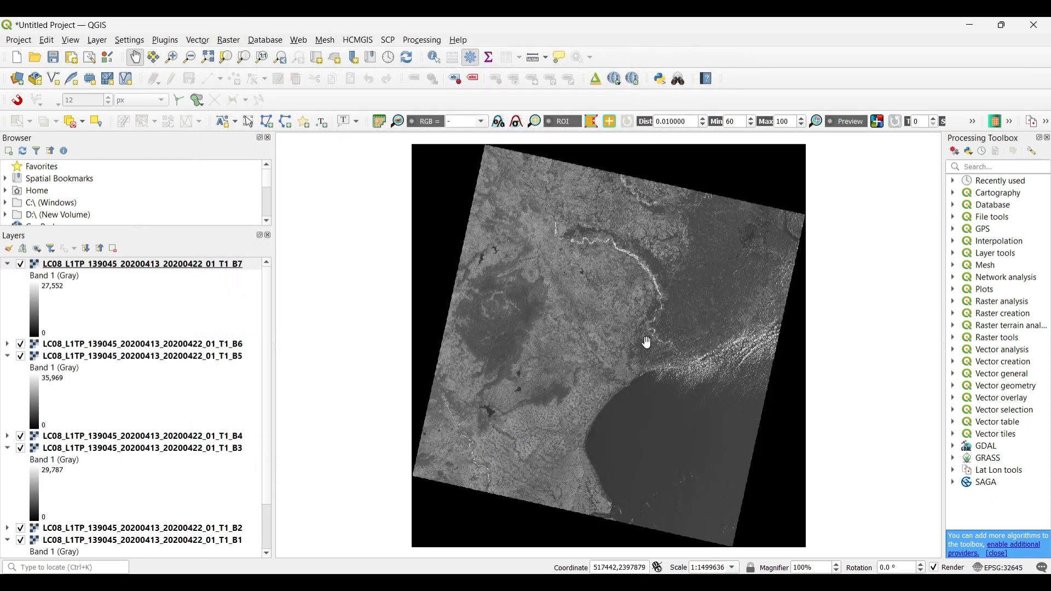
click(8, 266)
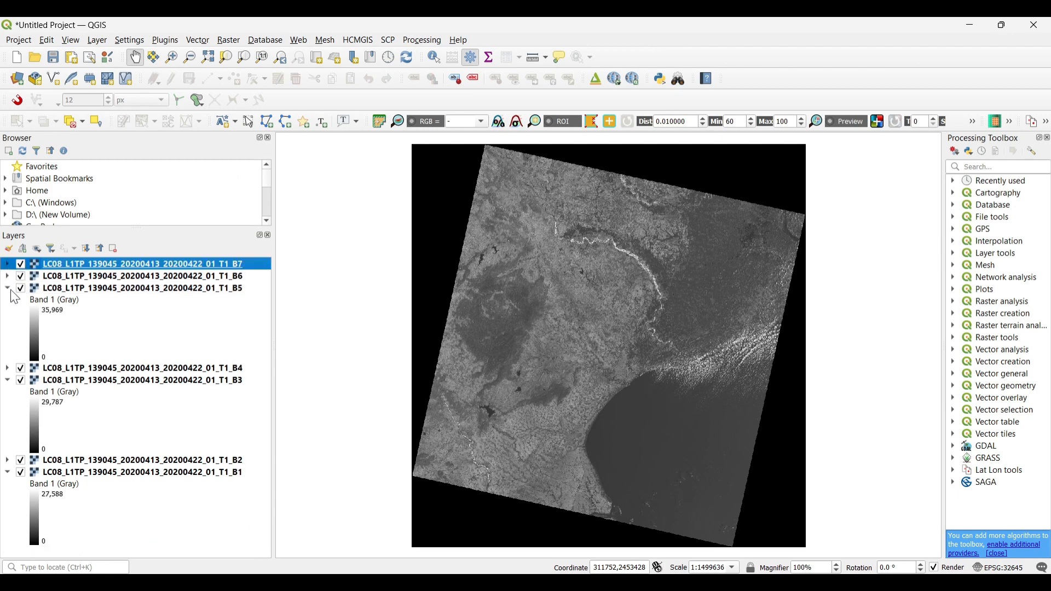
click(8, 288)
click(8, 312)
click(7, 336)
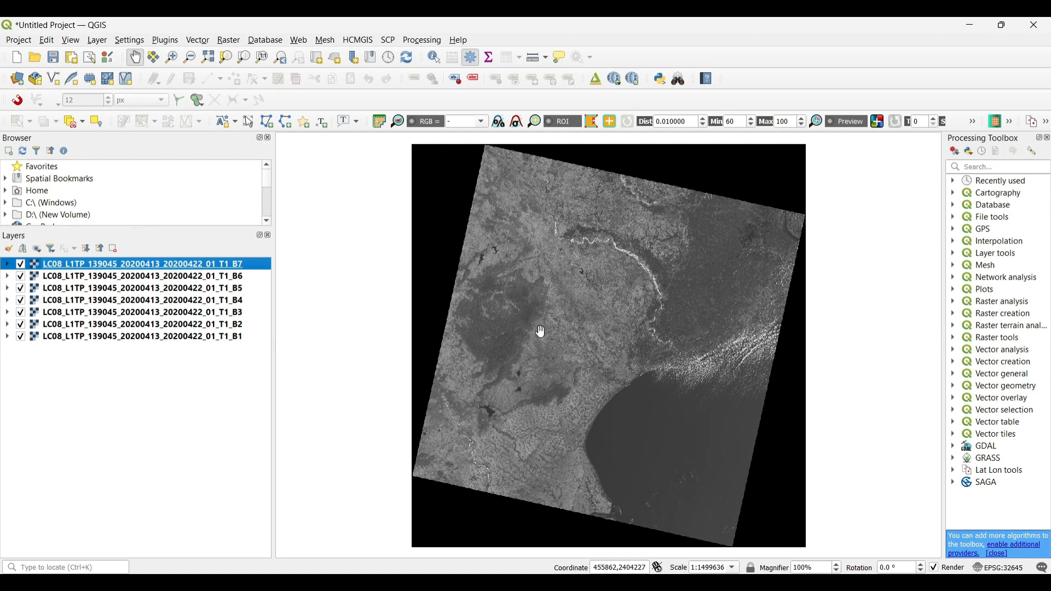
drag(612, 299, 596, 295)
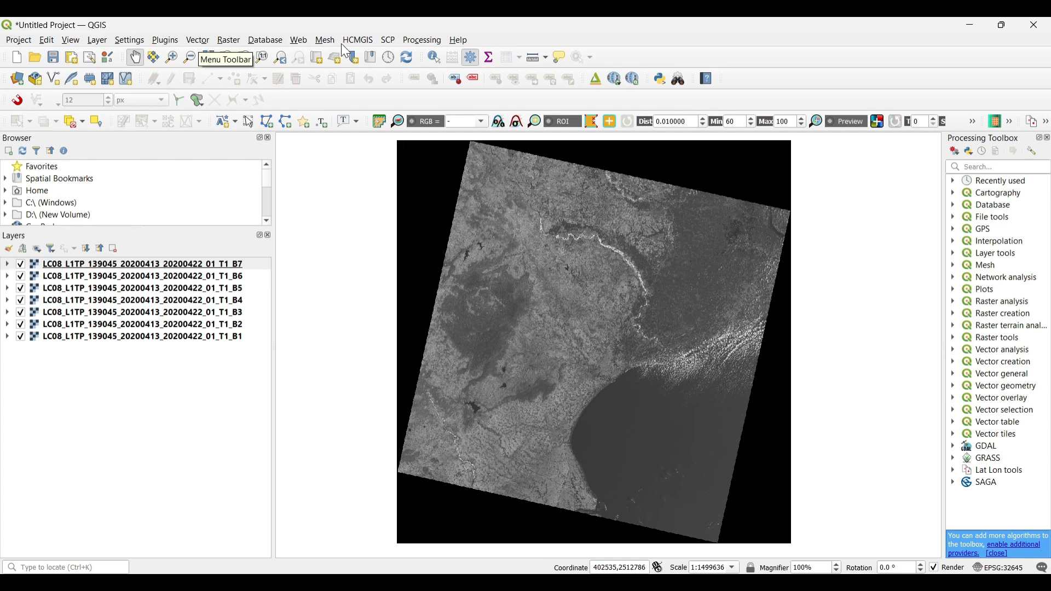
click(388, 41)
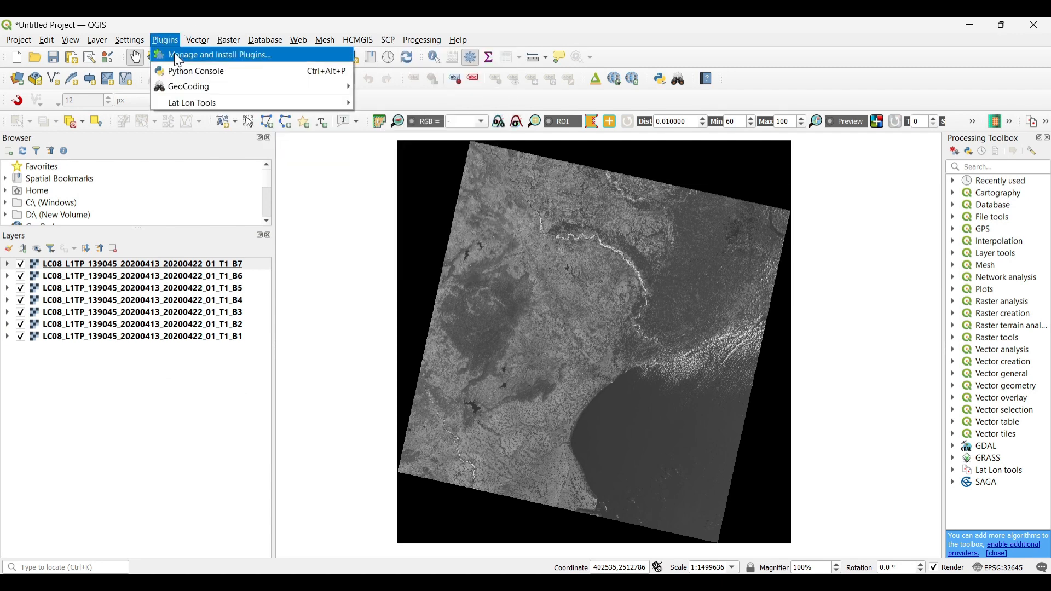
click(174, 54)
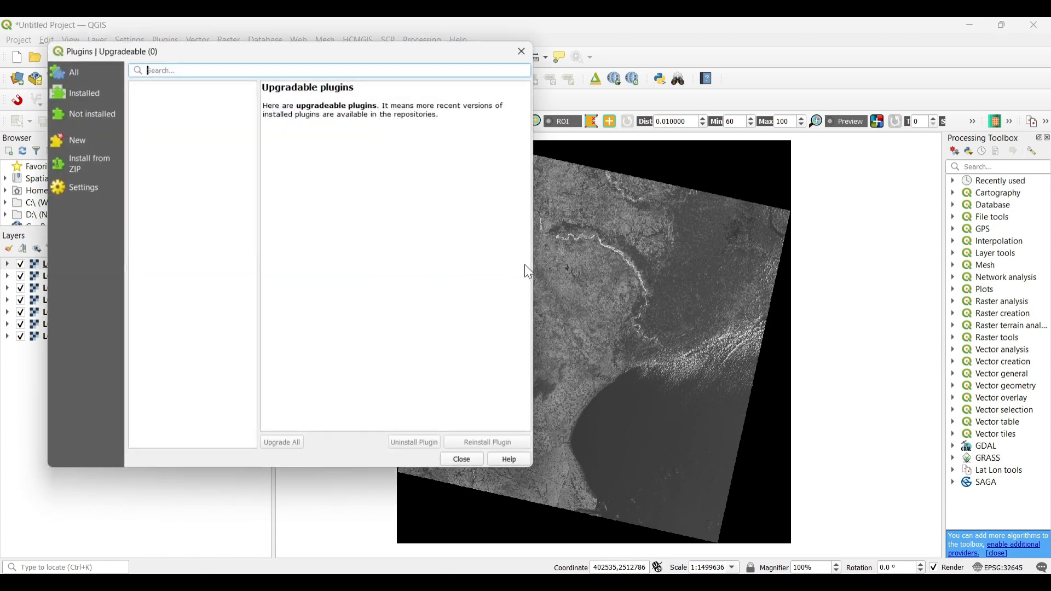
text(s)
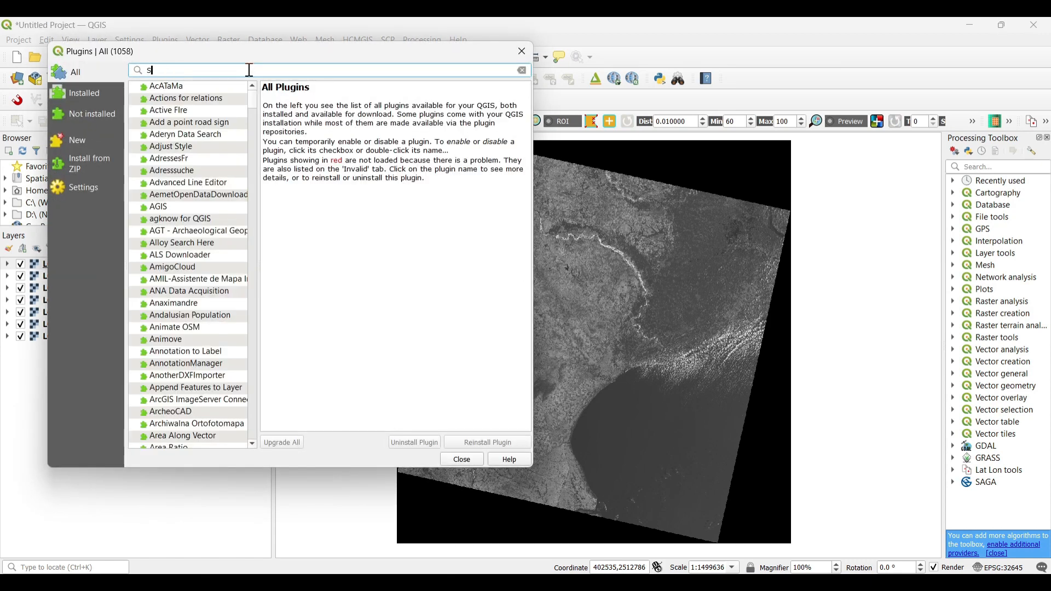
text(emi)
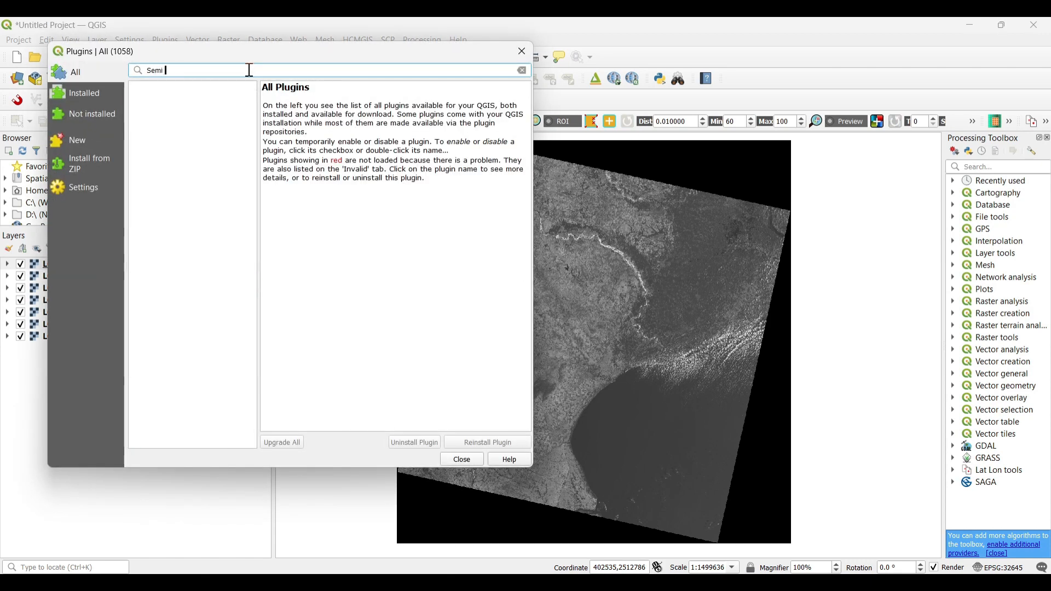
key(BackSpace)
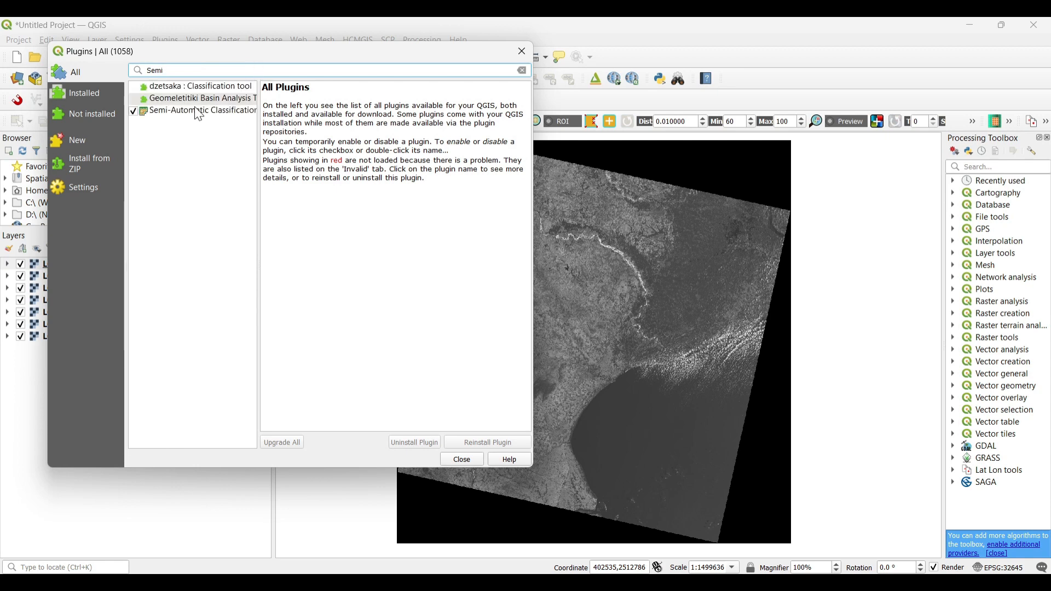
click(197, 110)
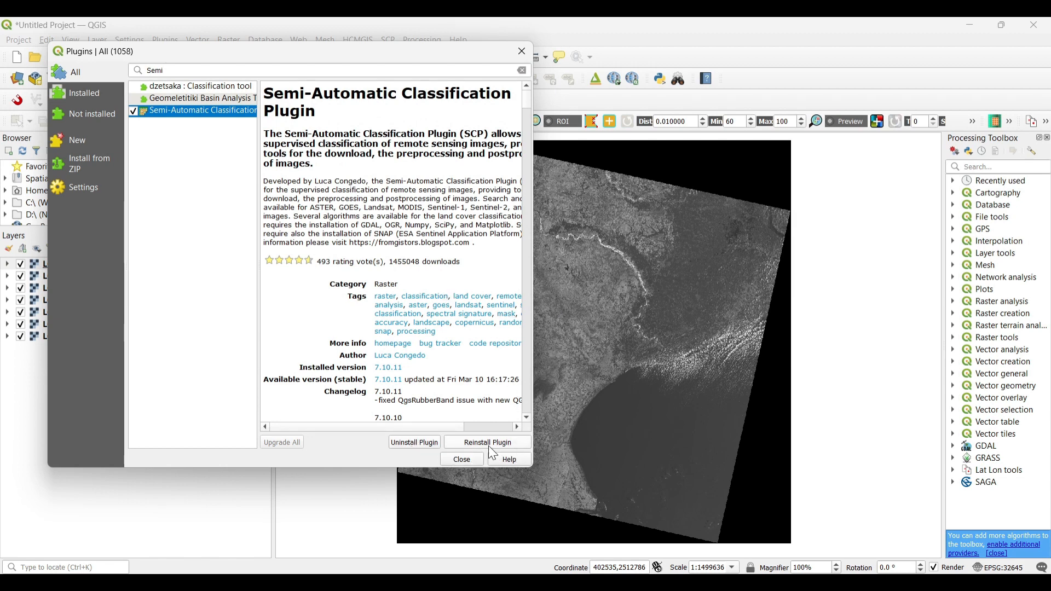
Bring up the SCP Band set page and refresh the list of single band layers.
click(457, 457)
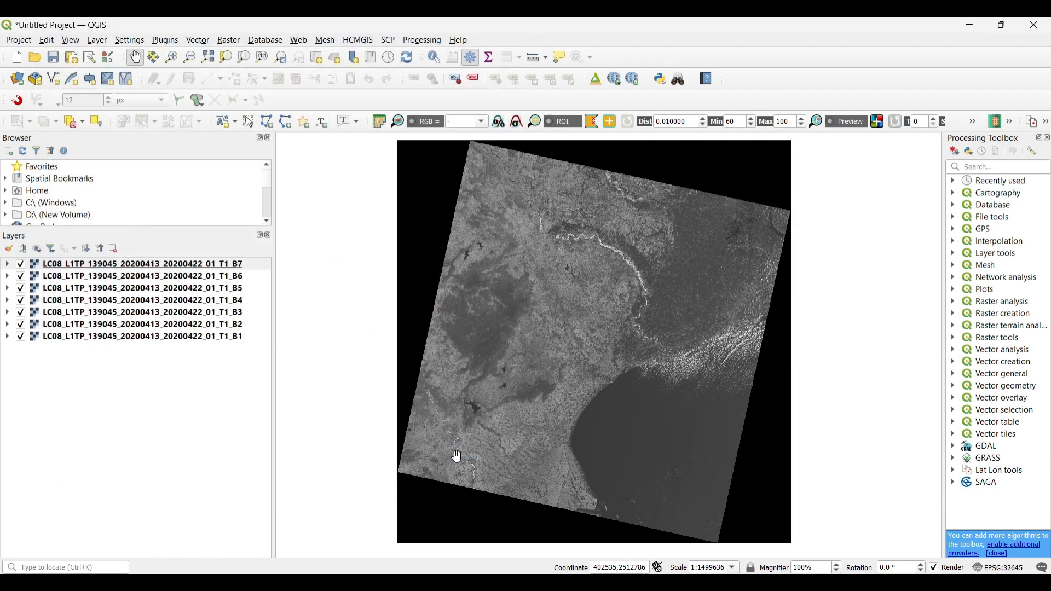
click(388, 40)
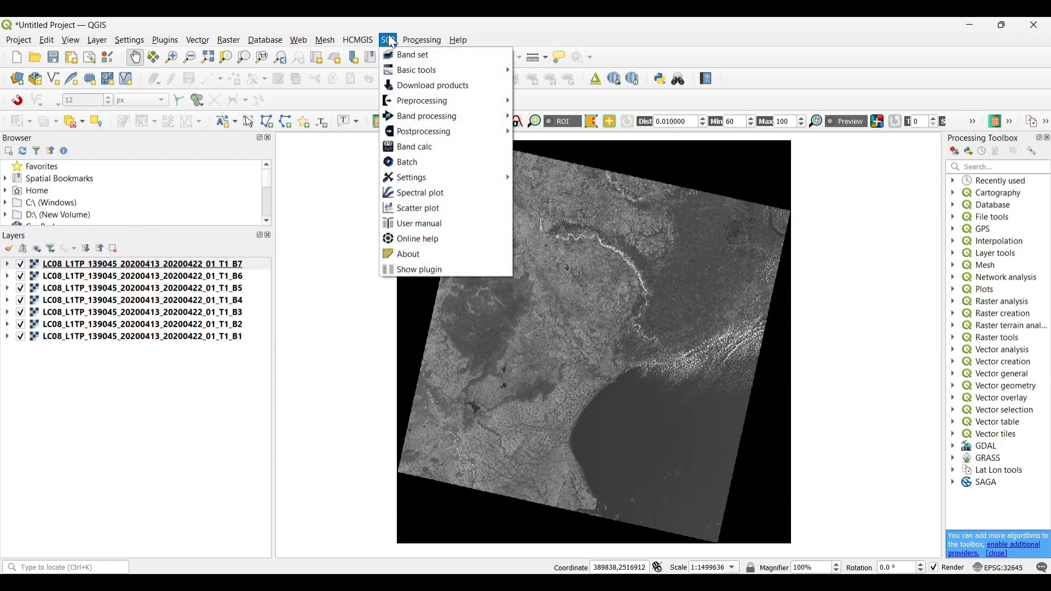
click(423, 56)
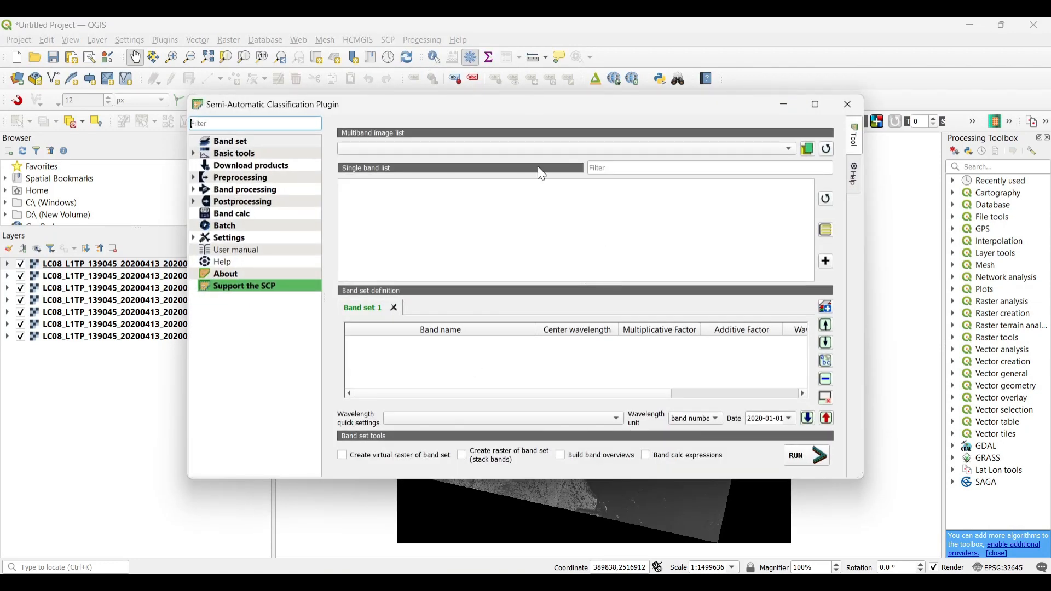
click(221, 141)
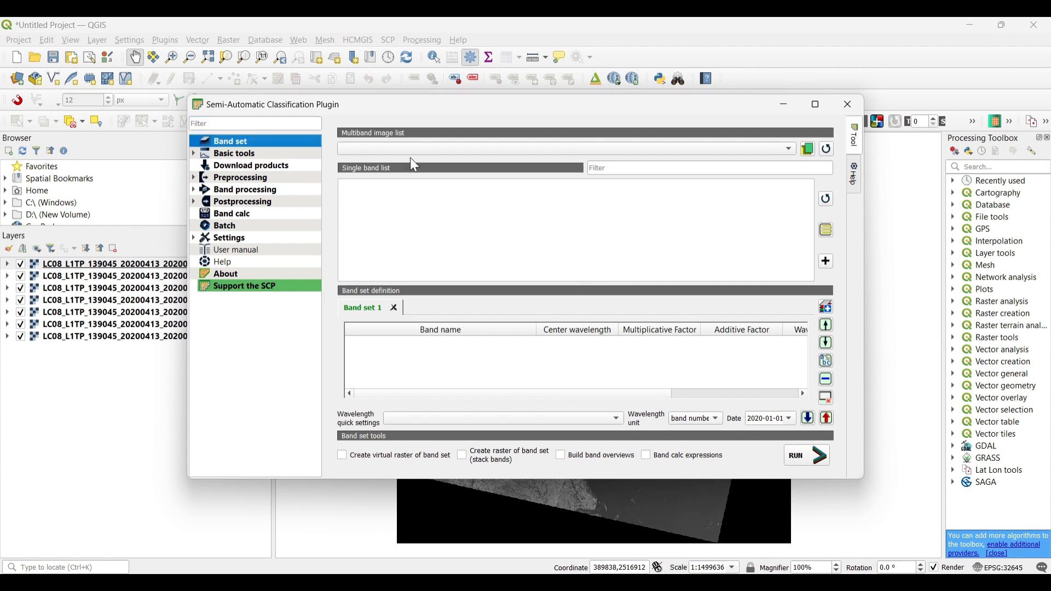
click(827, 199)
scroll(575, 231, down, 2)
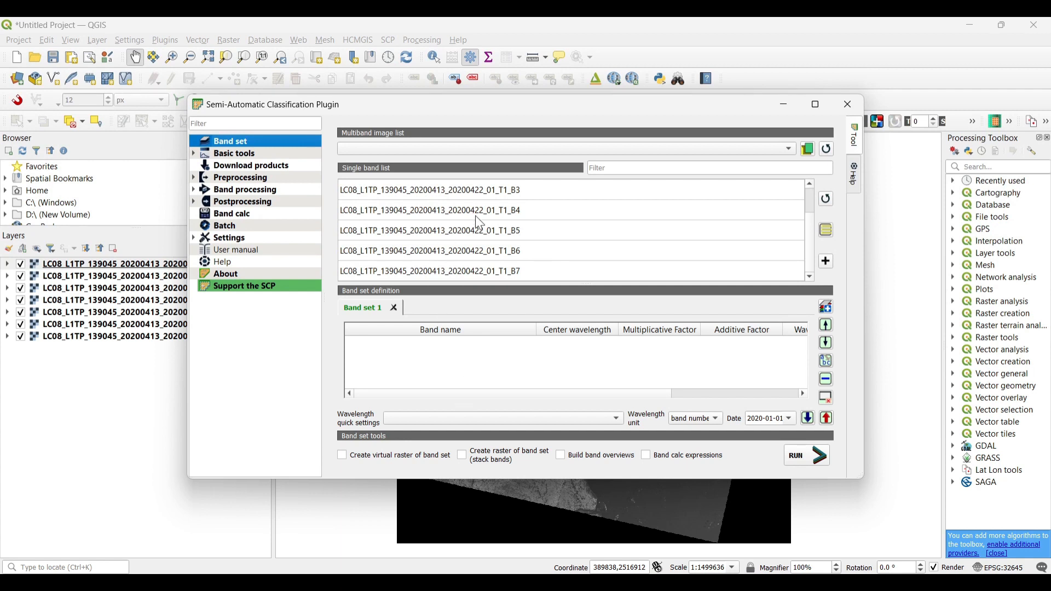
scroll(519, 231, up, 2)
Select all single bands B1–B7 and add them to Band set 1.
click(499, 191)
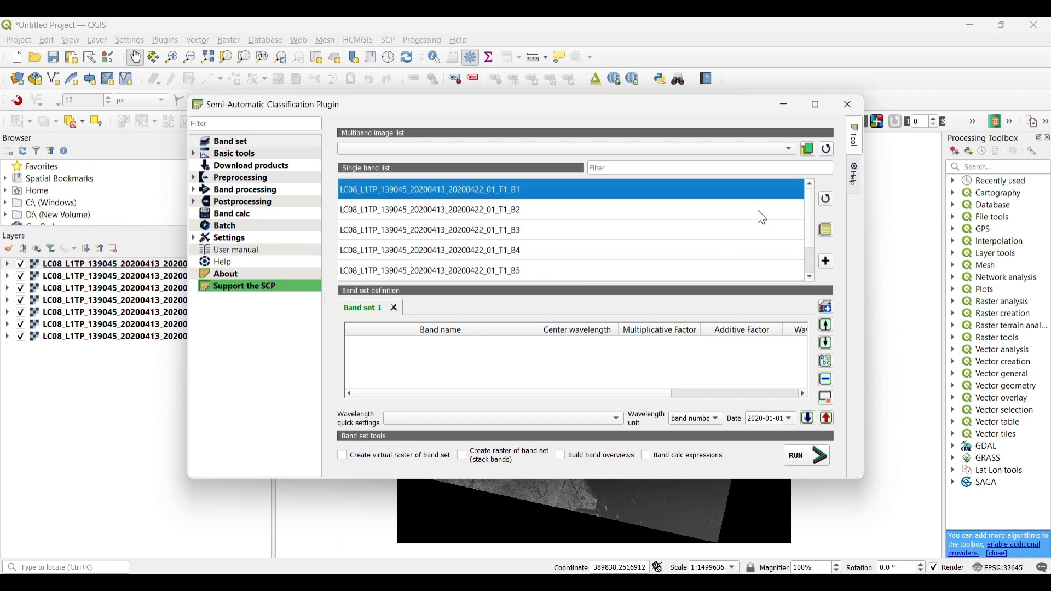
click(826, 230)
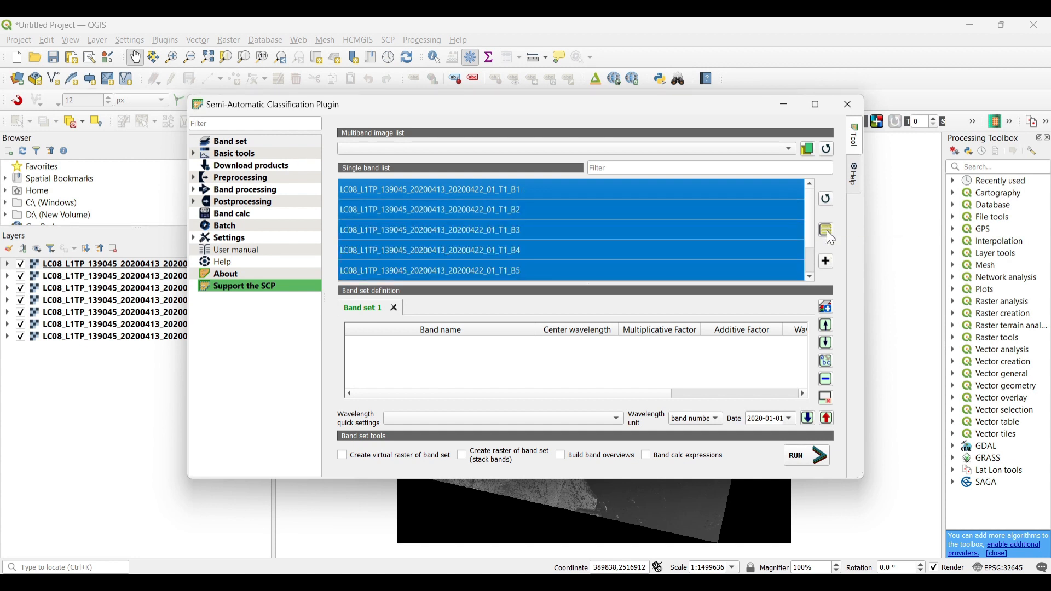
click(826, 261)
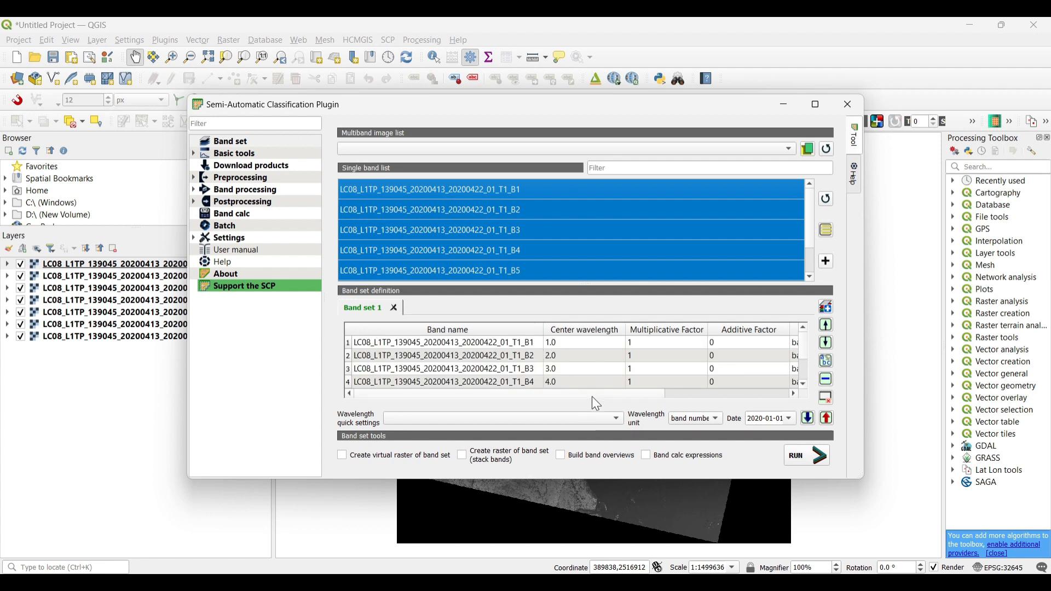
mouse_move(595, 395)
mouse_down()
mouse_move(698, 398)
mouse_move(603, 400)
mouse_up()
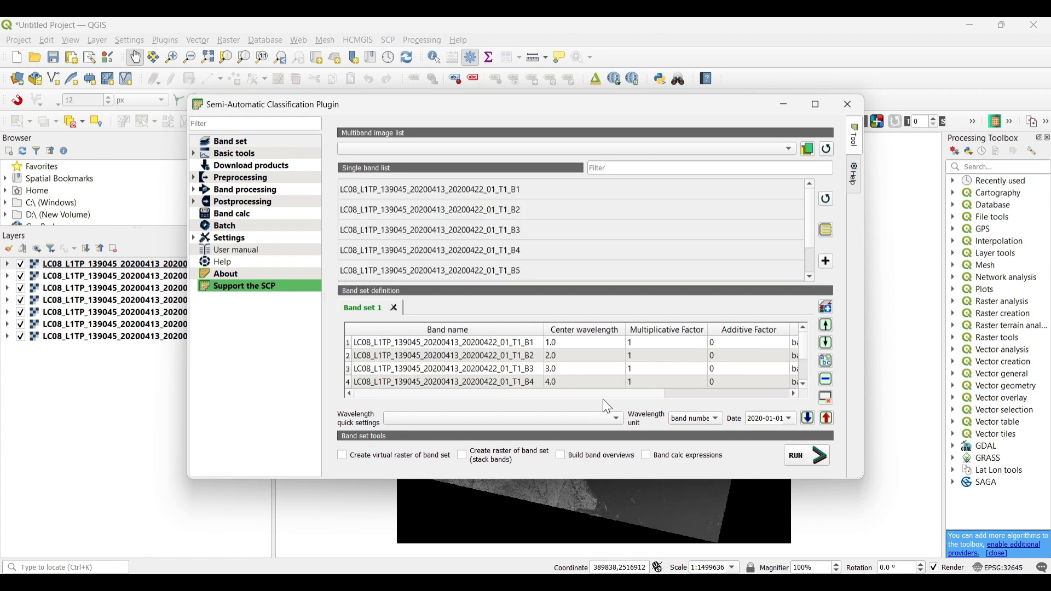
scroll(583, 345, down, 3)
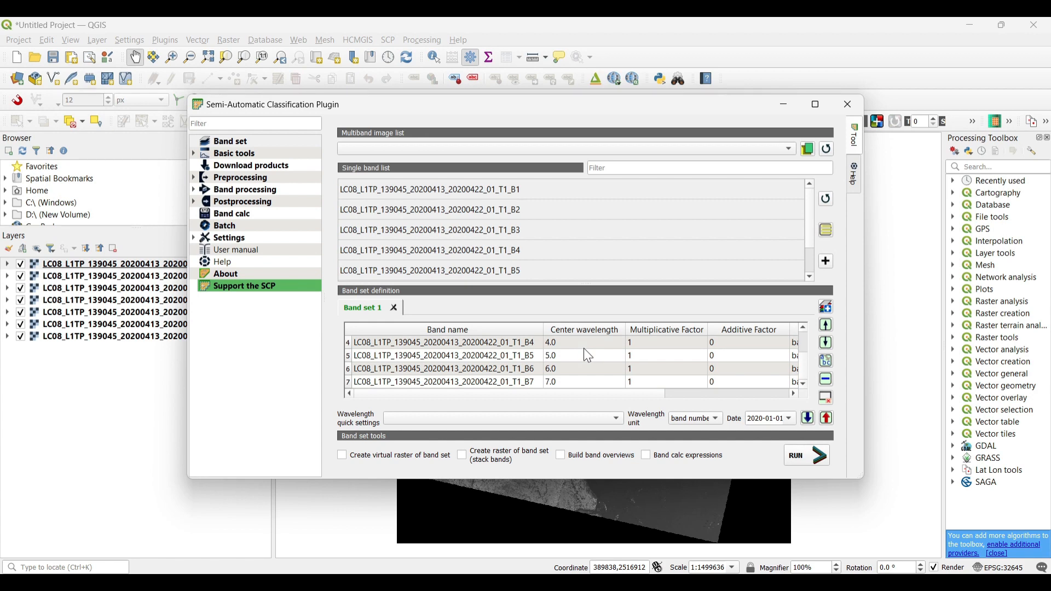
scroll(584, 348, up, 3)
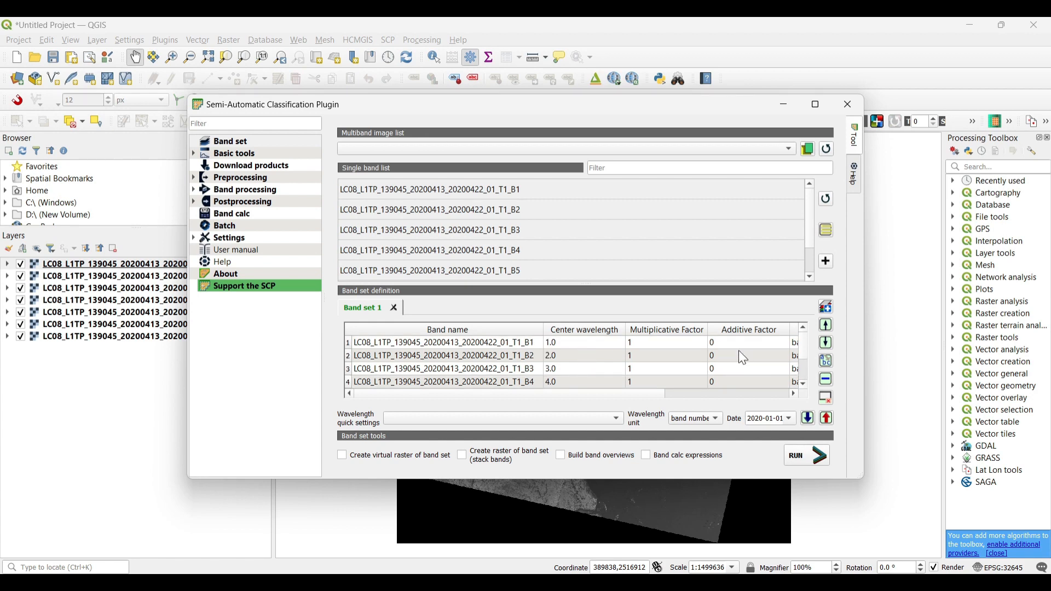
scroll(755, 351, down, 3)
scroll(755, 351, up, 3)
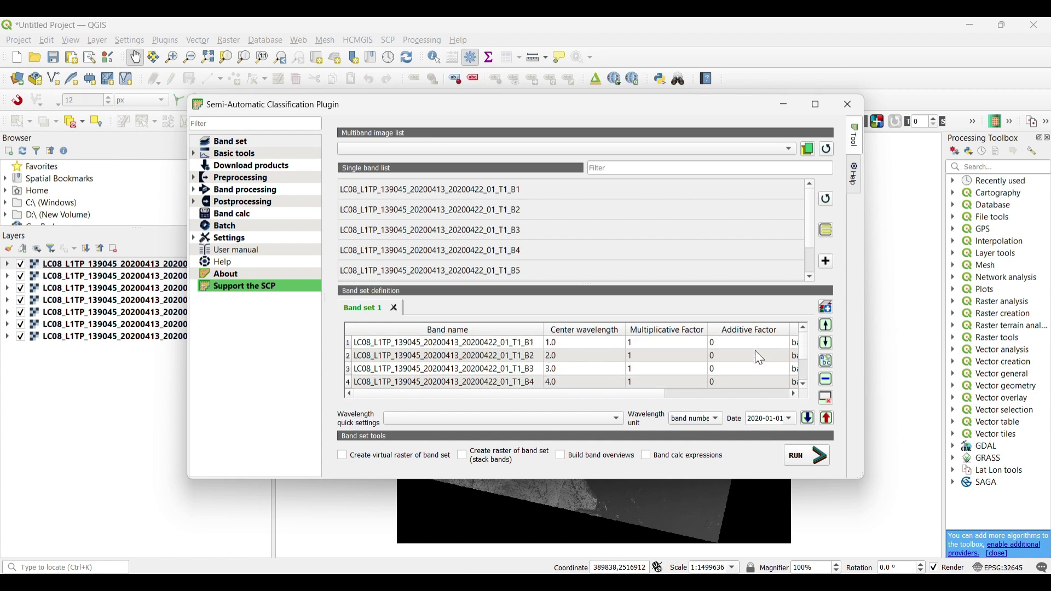
Apply the Landsat 8 OLI wavelength preset to the band set with unit µm.
click(456, 416)
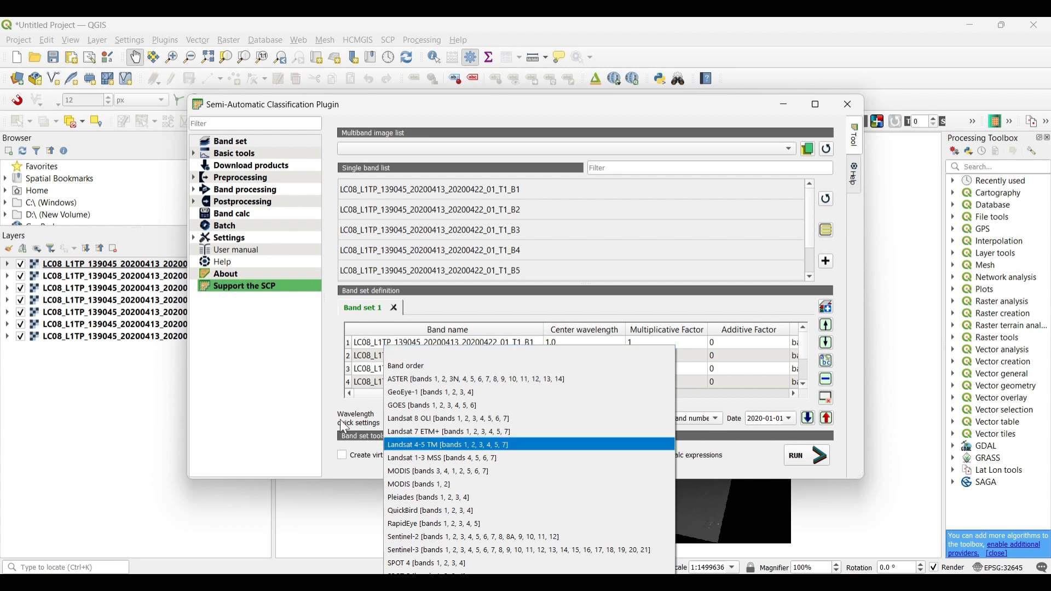
click(439, 419)
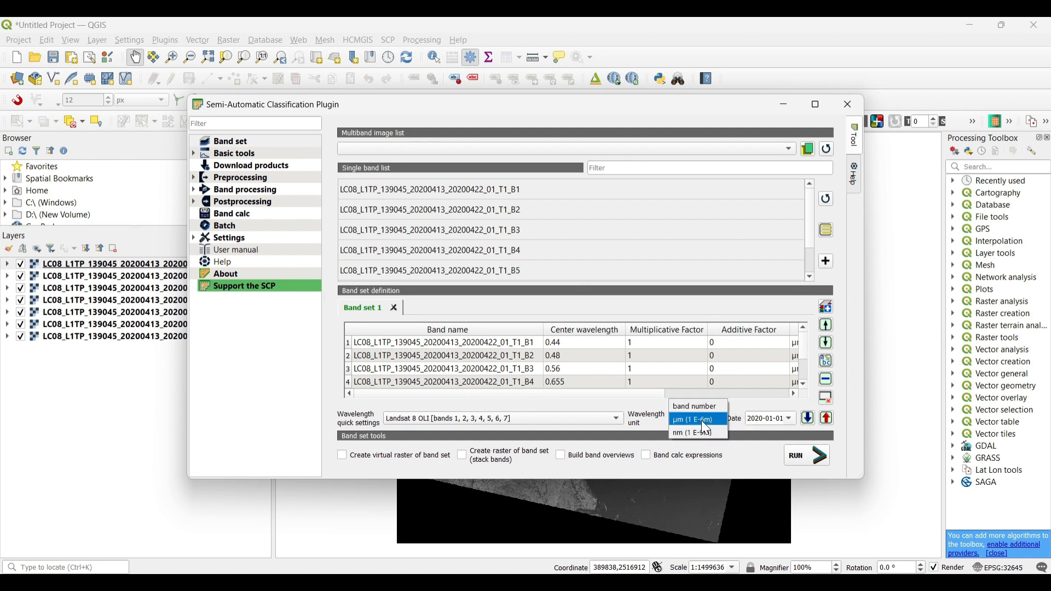
click(712, 423)
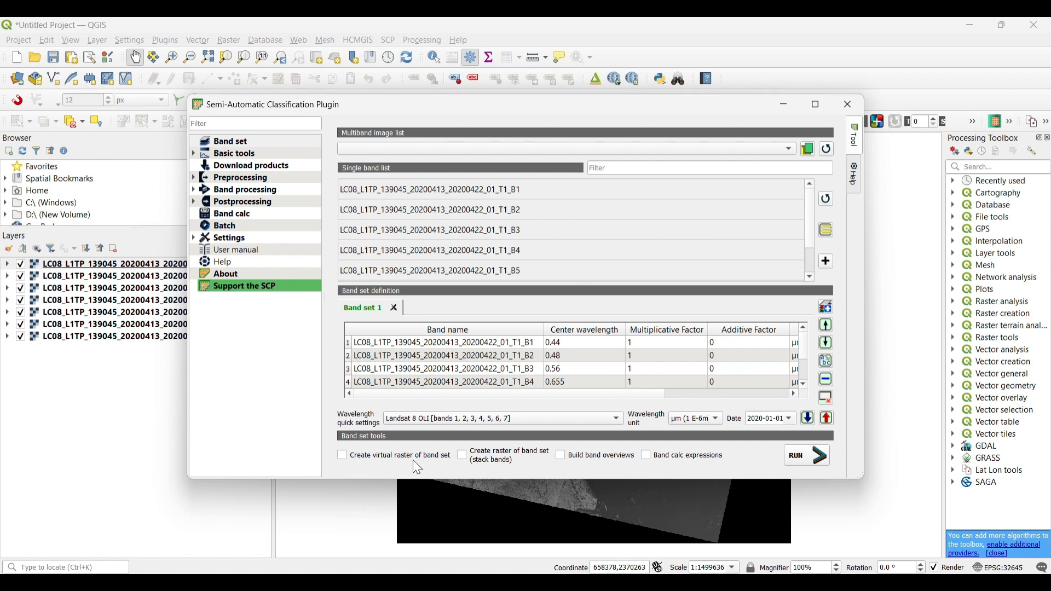
Build a virtual raster of the band set into the Satellite images folder and close SCP.
click(342, 457)
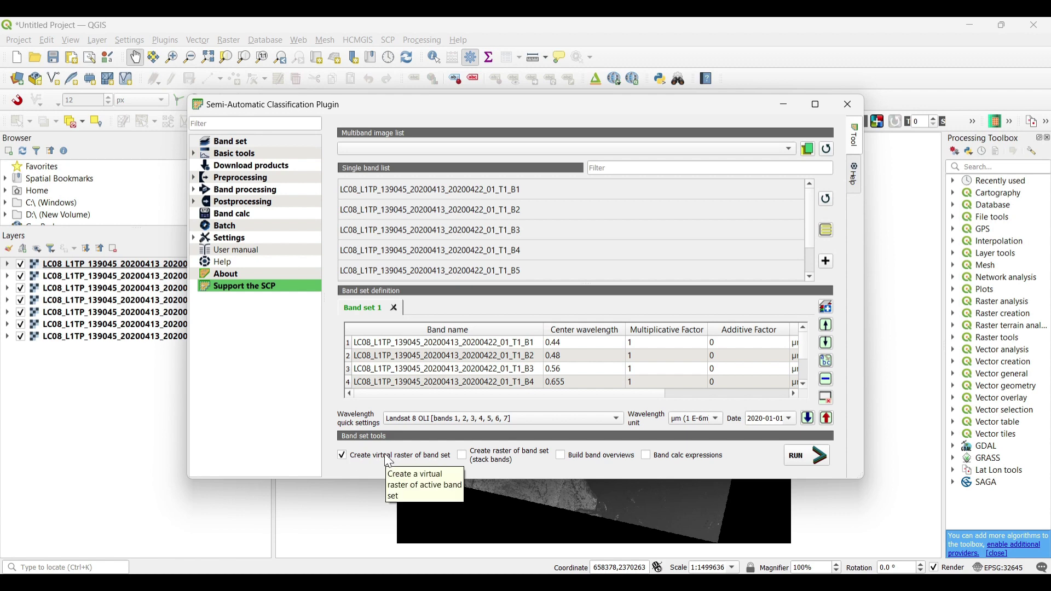
click(819, 455)
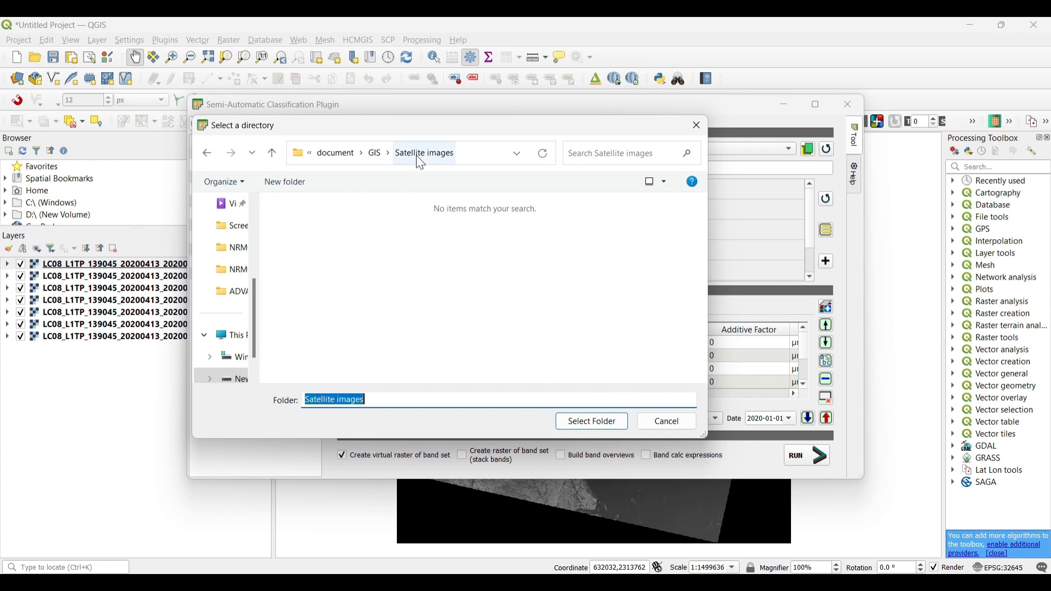
click(592, 421)
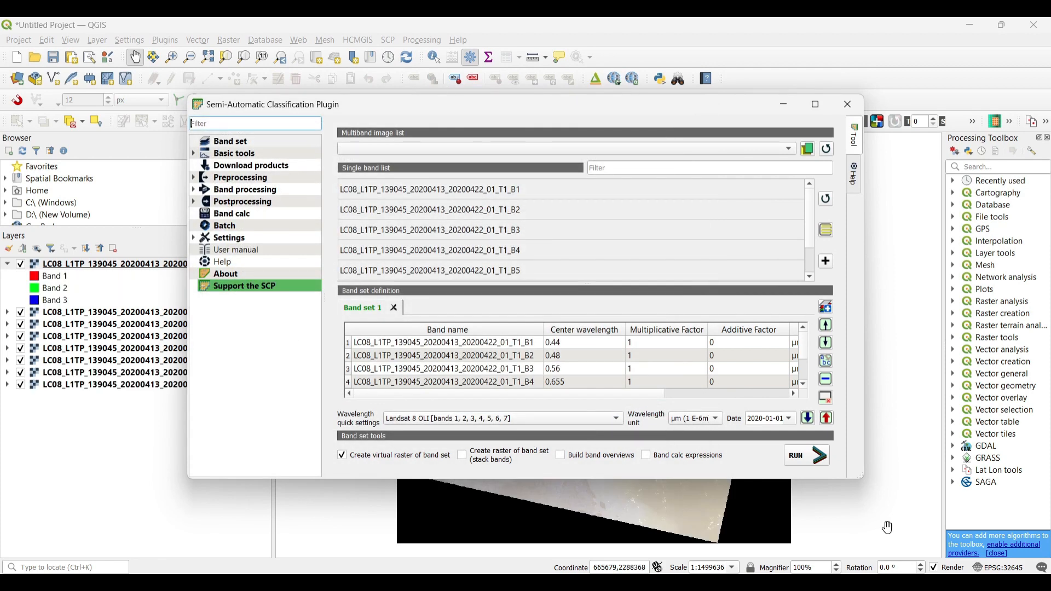
click(849, 103)
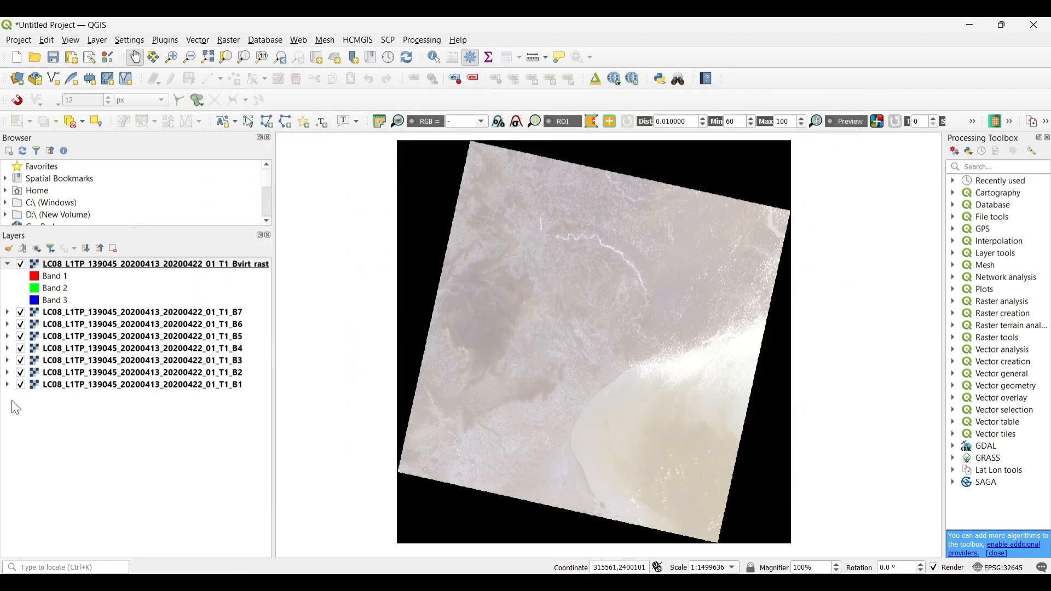
Uncheck the single band layers B1–B5 so only the Bvirt composite shows.
click(21, 386)
click(22, 360)
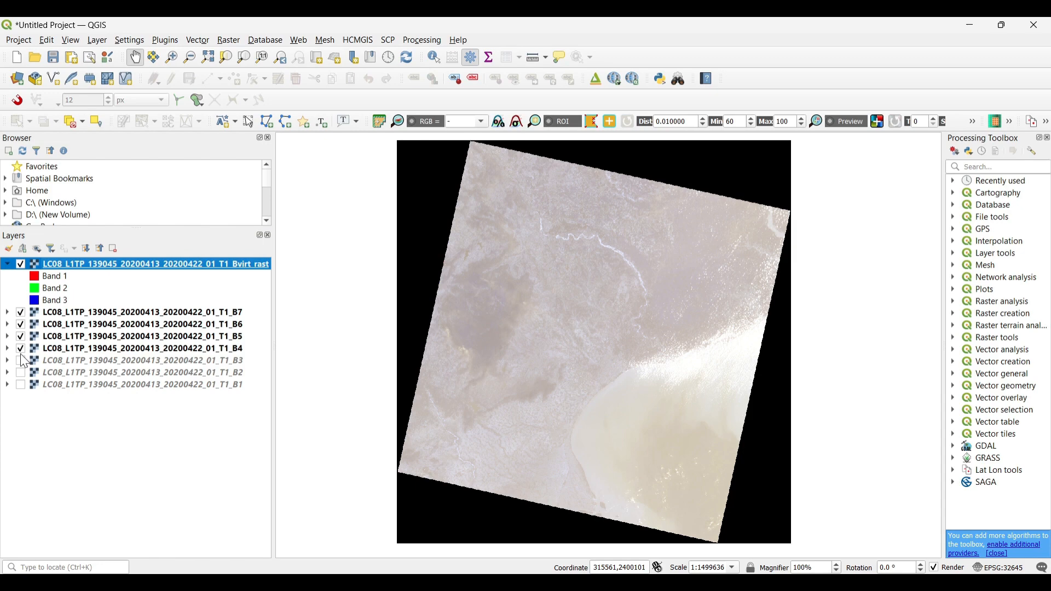
click(22, 349)
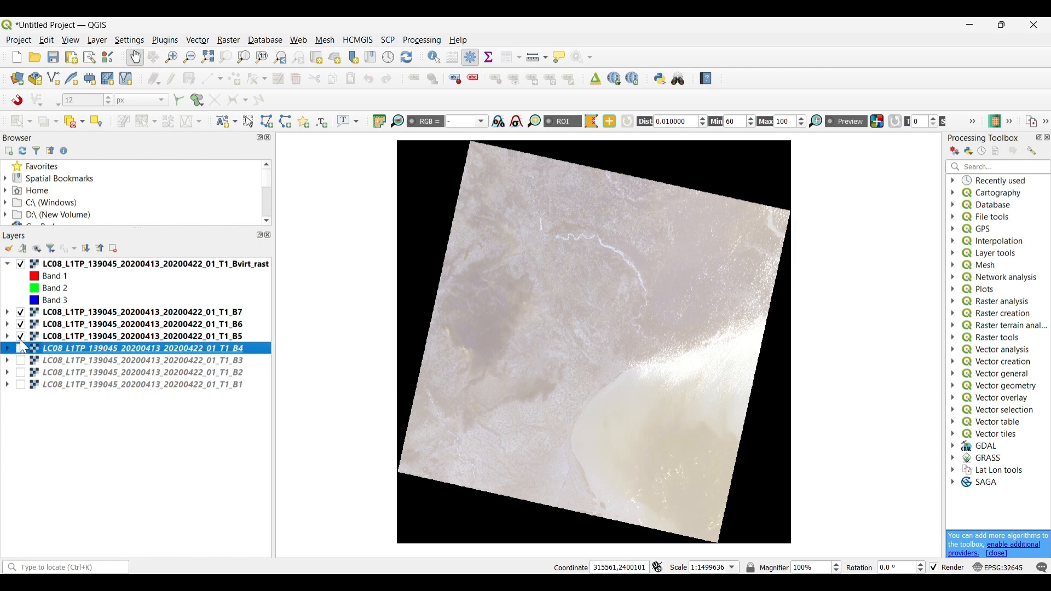
click(21, 336)
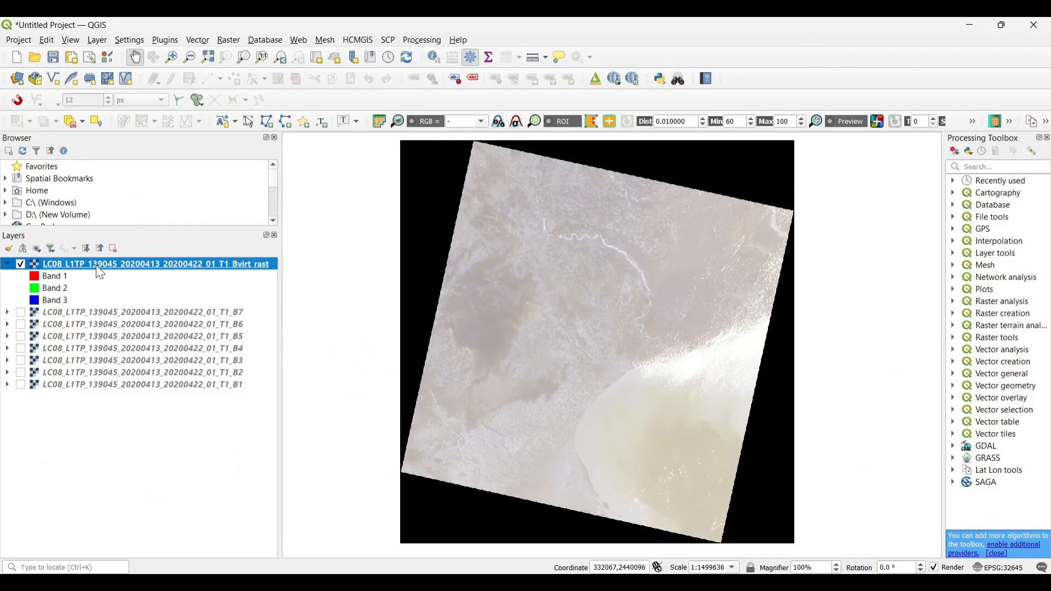
Go to the Bvirt layer's symbology, keeping Multiband color rendering.
right_click(95, 264)
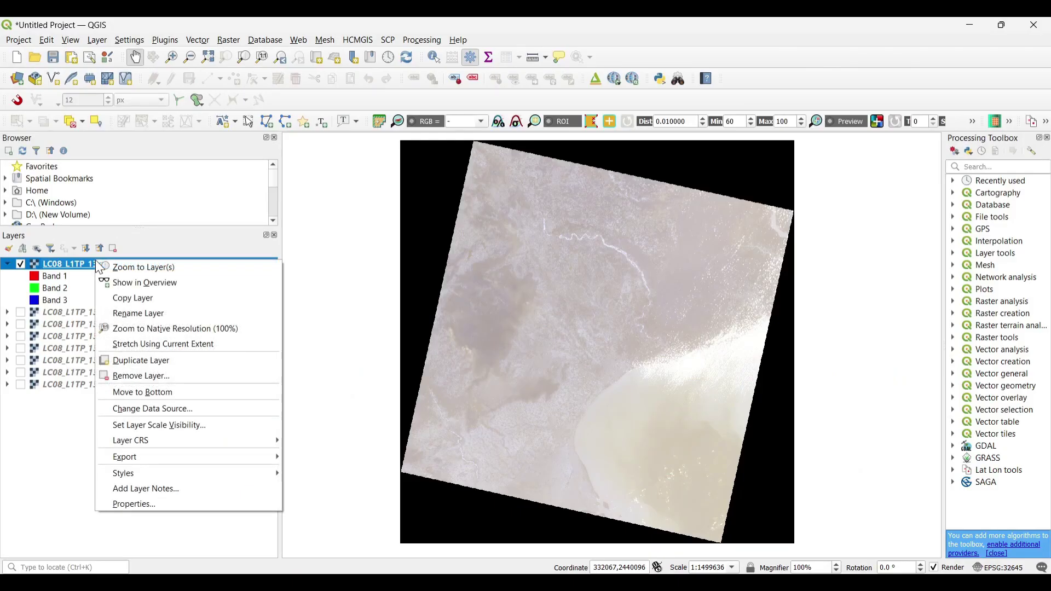
click(137, 504)
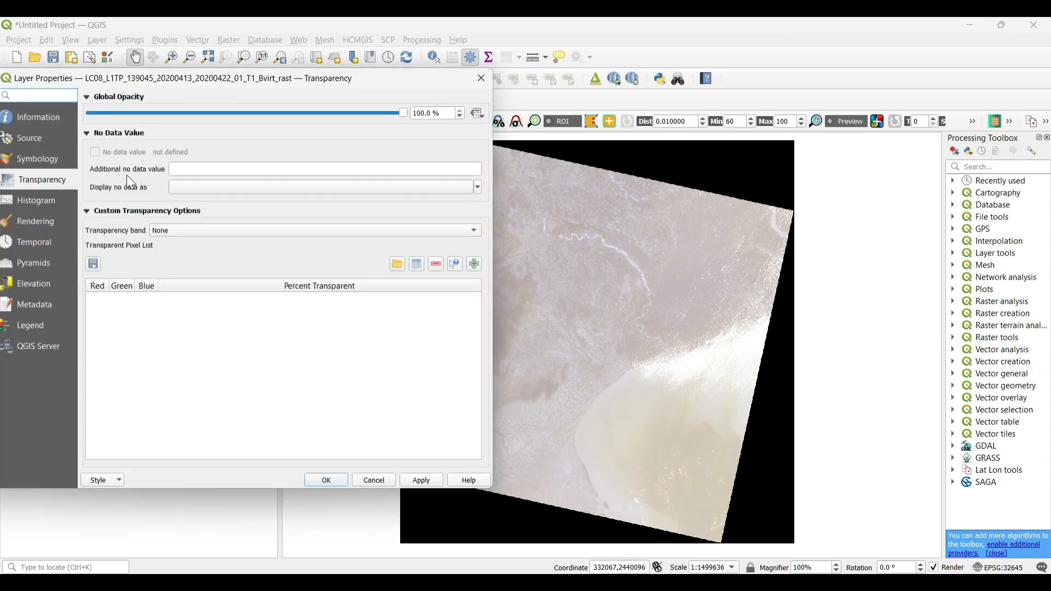
click(39, 159)
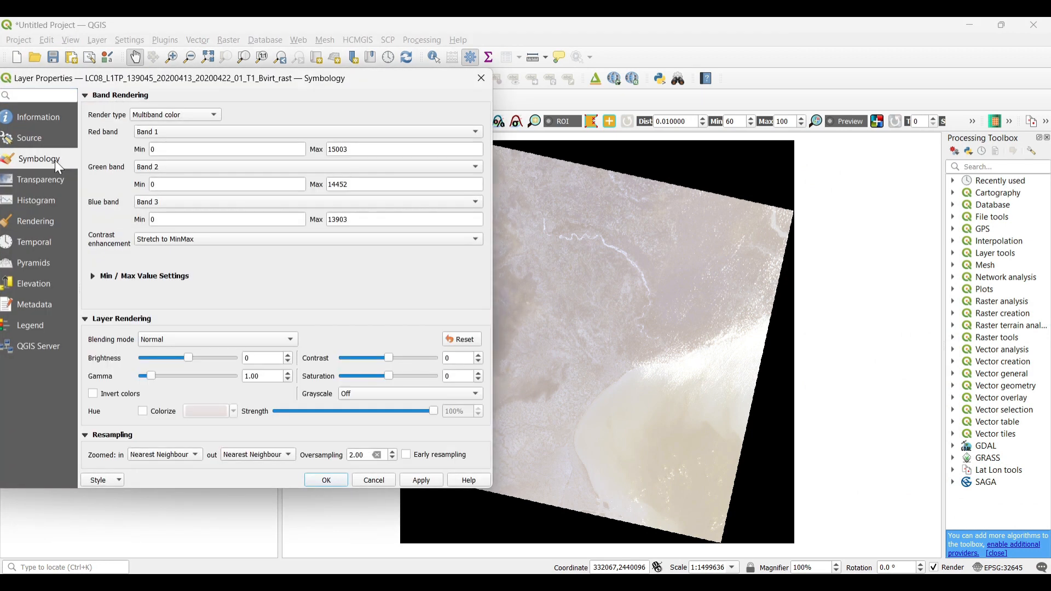
click(192, 114)
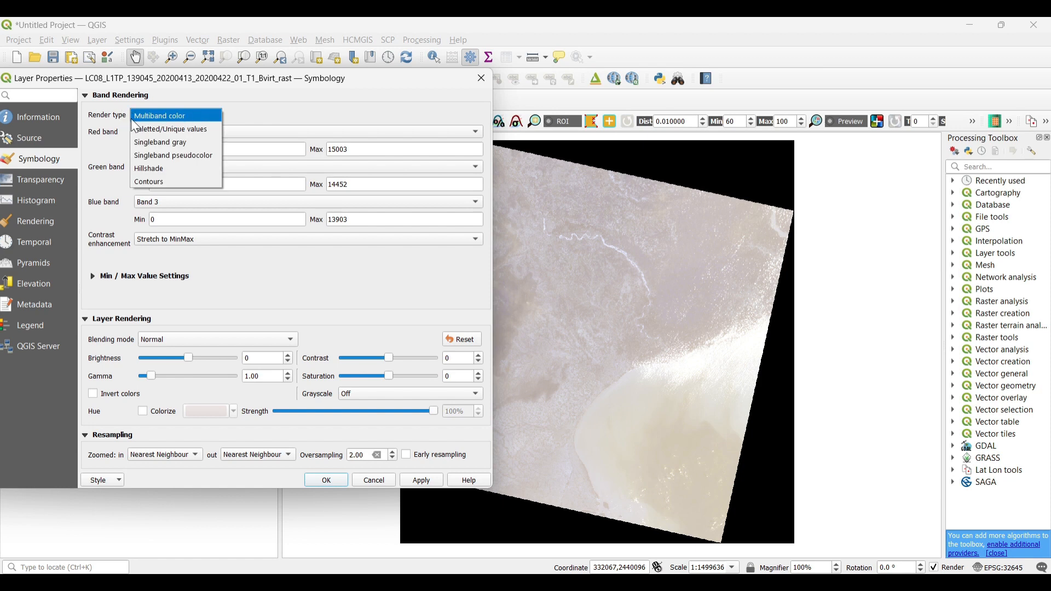
click(179, 116)
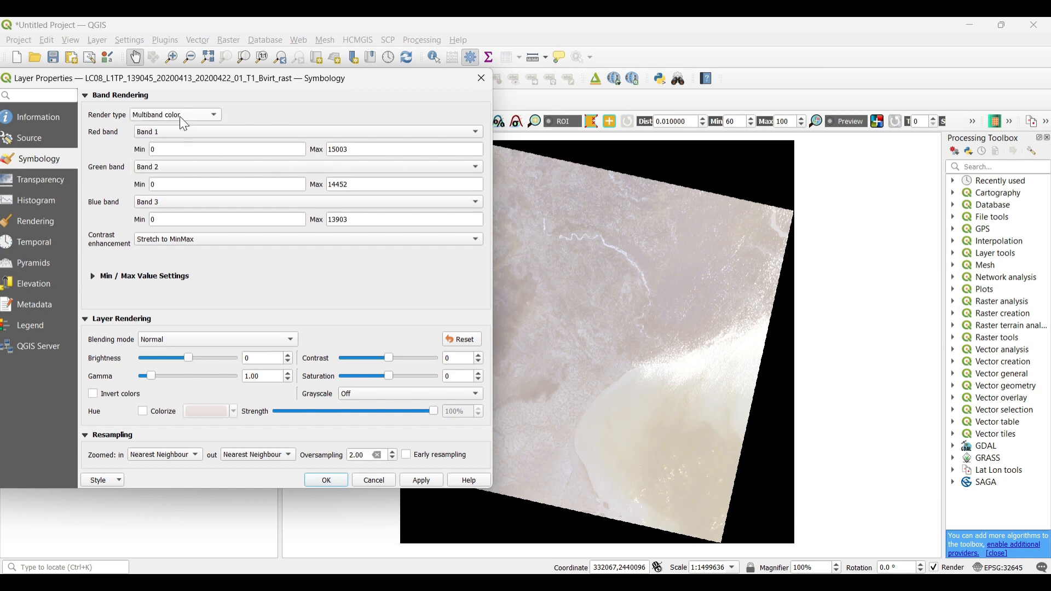
Assign Band 4 to red, Band 3 to green and Band 2 to blue and confirm.
click(172, 134)
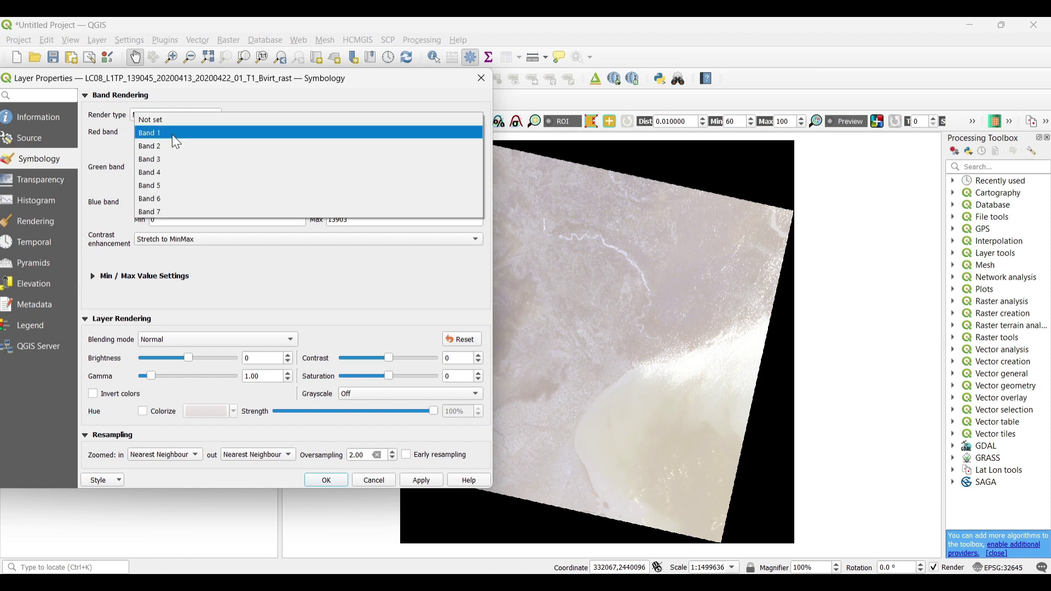
click(163, 173)
click(157, 169)
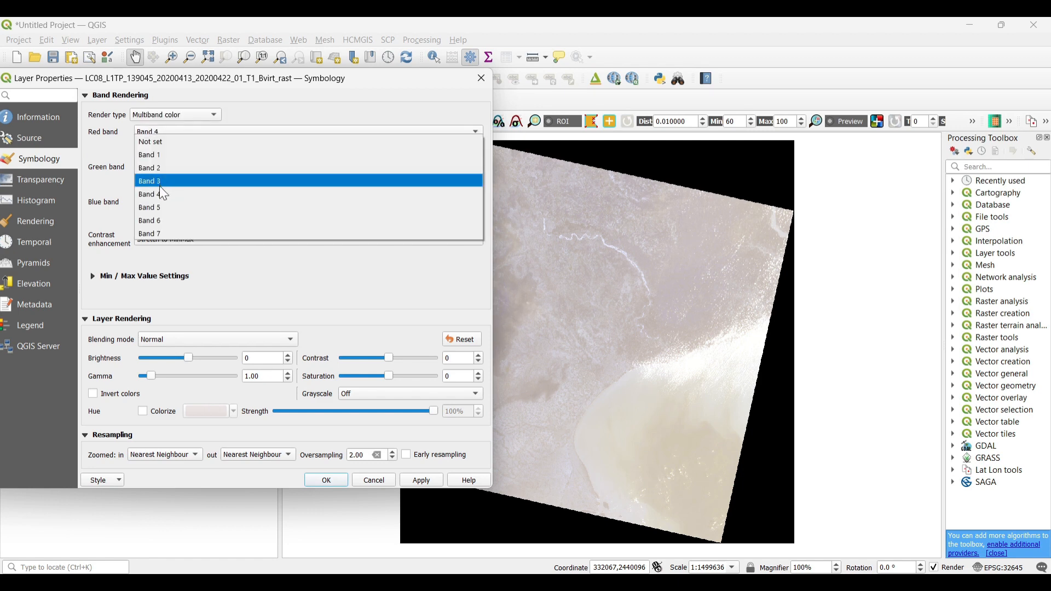
click(153, 180)
click(180, 203)
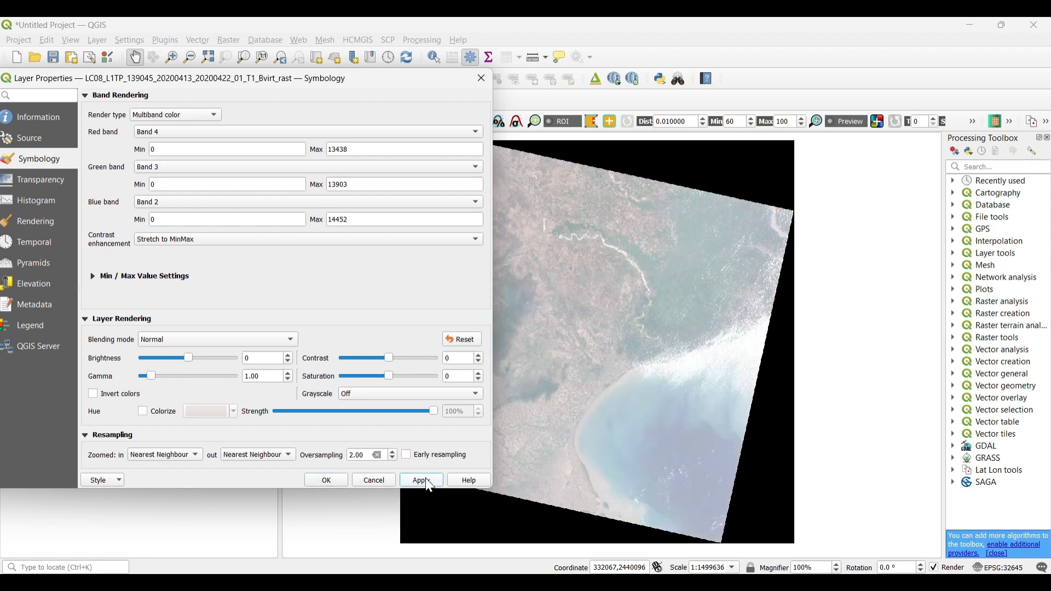
click(326, 480)
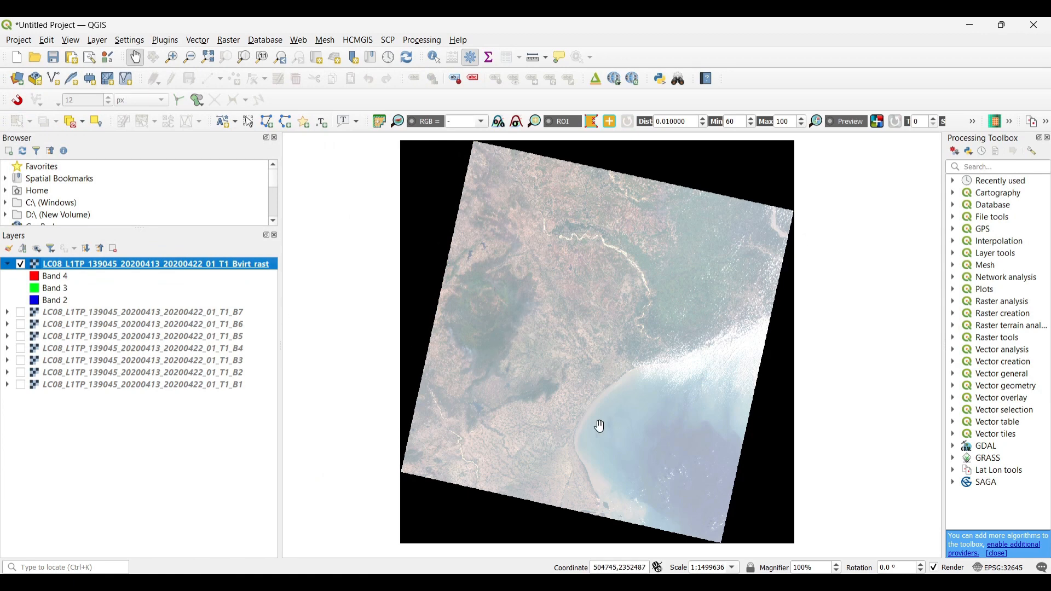
scroll(596, 363, up, 1)
scroll(595, 362, down, 1)
Go to the Bvirt layer's Transparency settings, ready to enter 0 as additional no-data value.
right_click(108, 264)
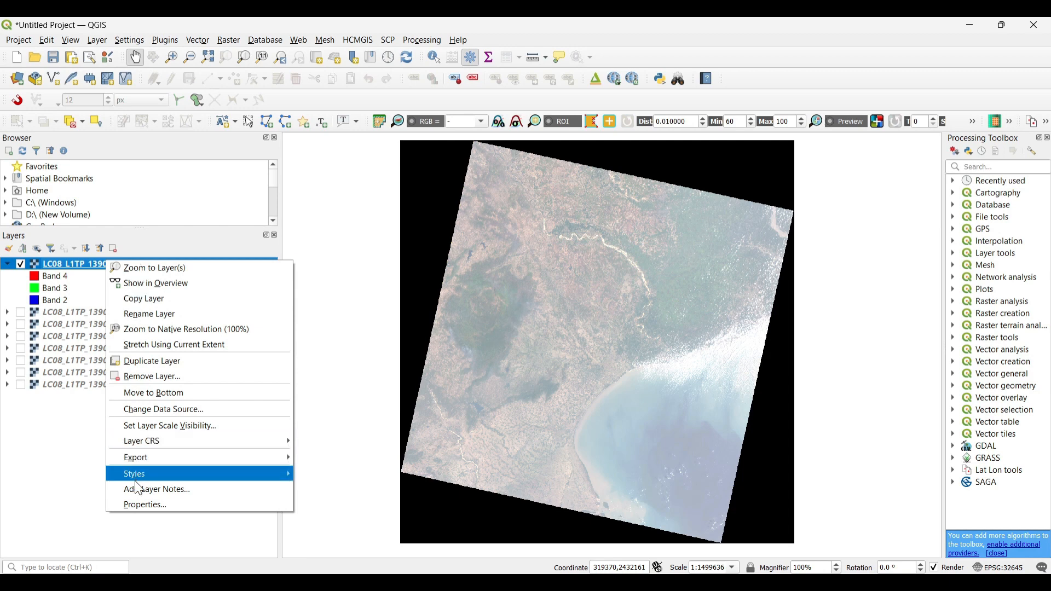
click(139, 503)
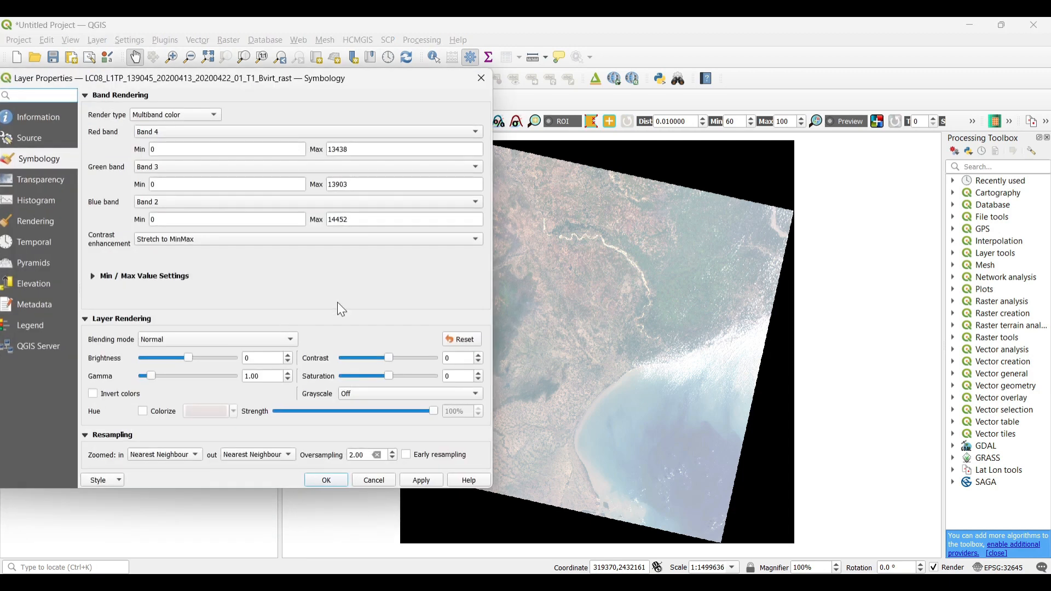
click(28, 180)
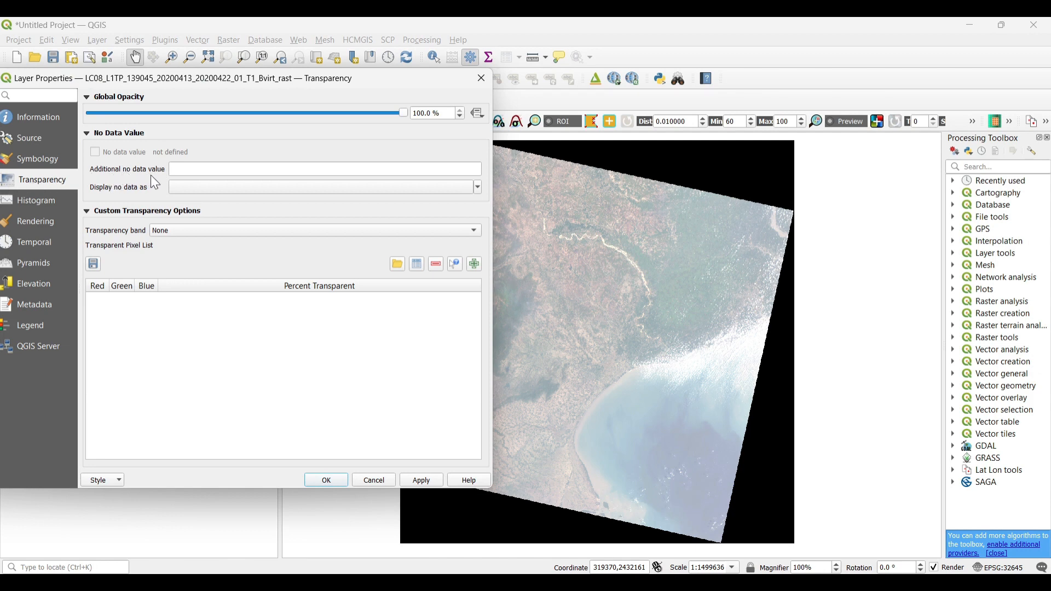
click(186, 169)
text(0)
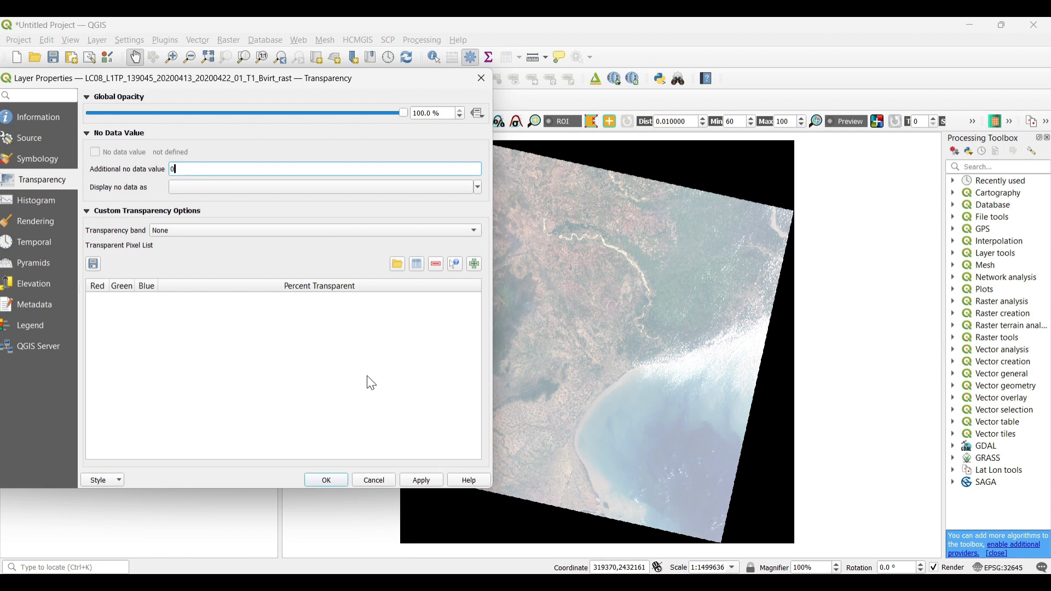
click(419, 482)
click(326, 481)
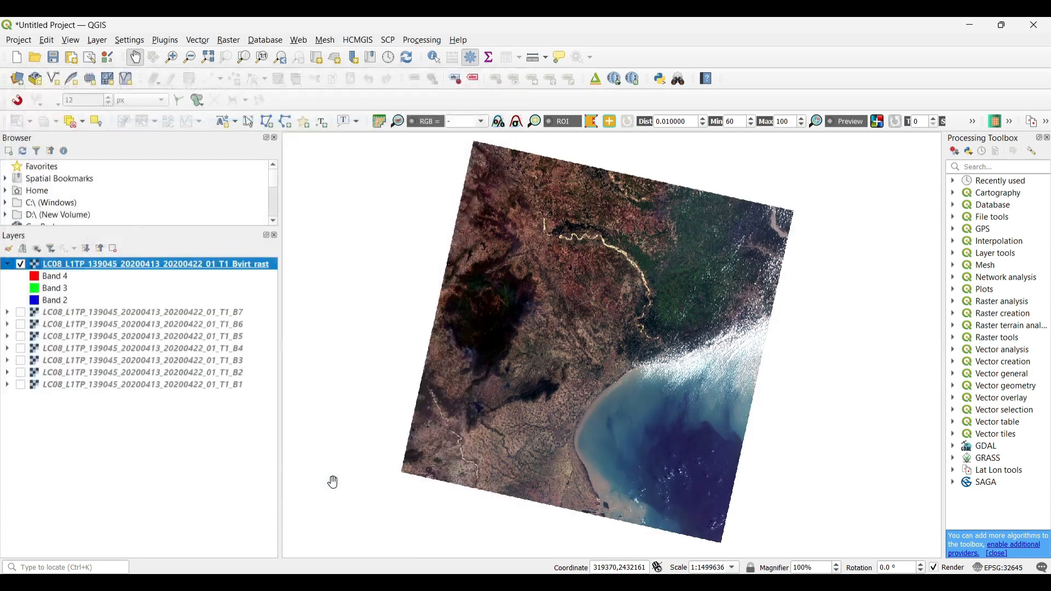
scroll(649, 319, up, 2)
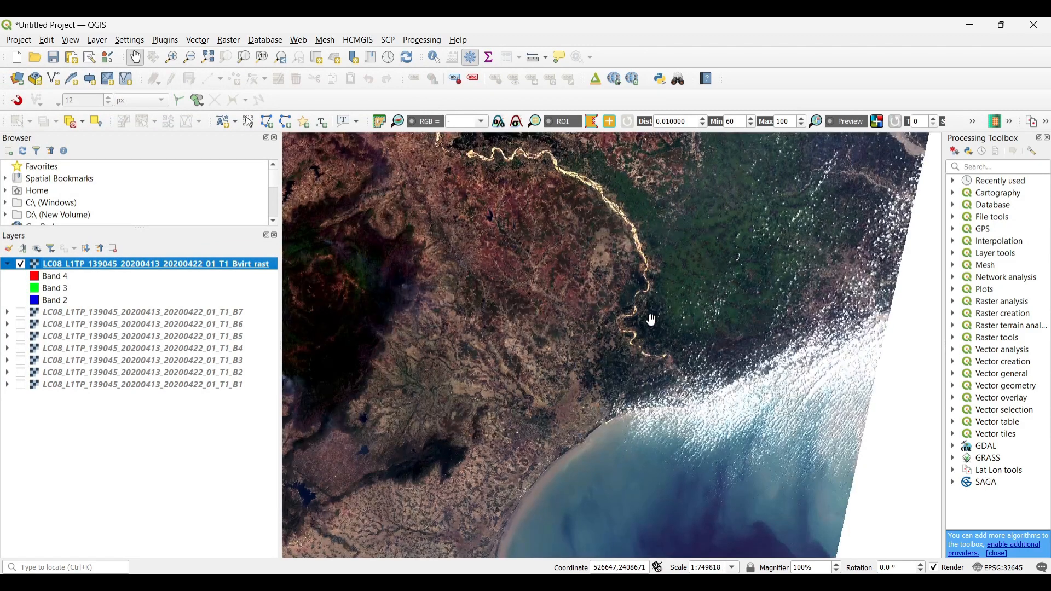
scroll(648, 318, up, 1)
scroll(649, 319, up, 1)
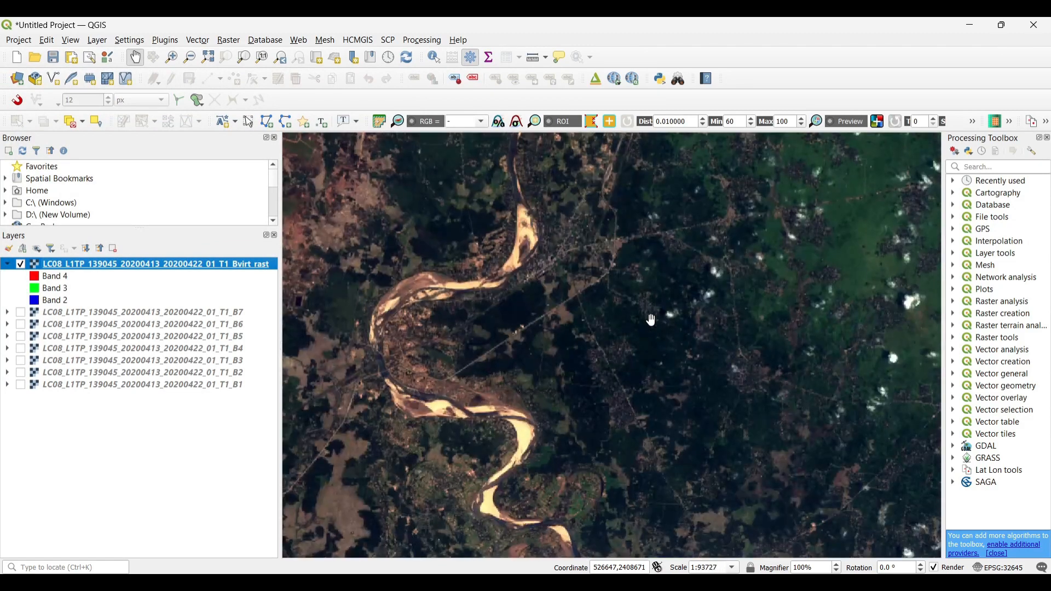
scroll(507, 282, up, 1)
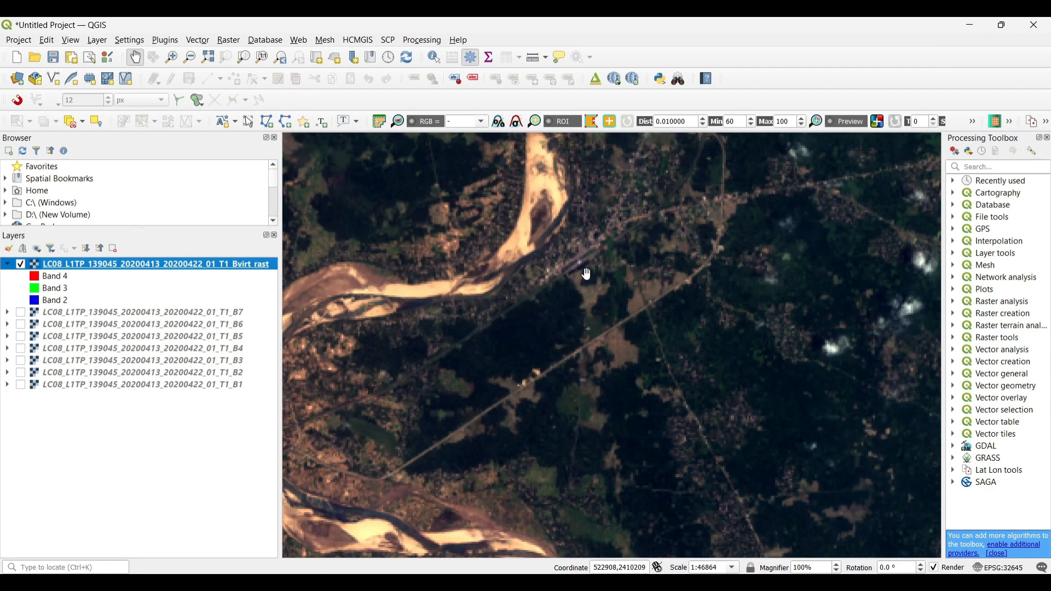
scroll(585, 273, down, 2)
scroll(585, 273, down, 2)
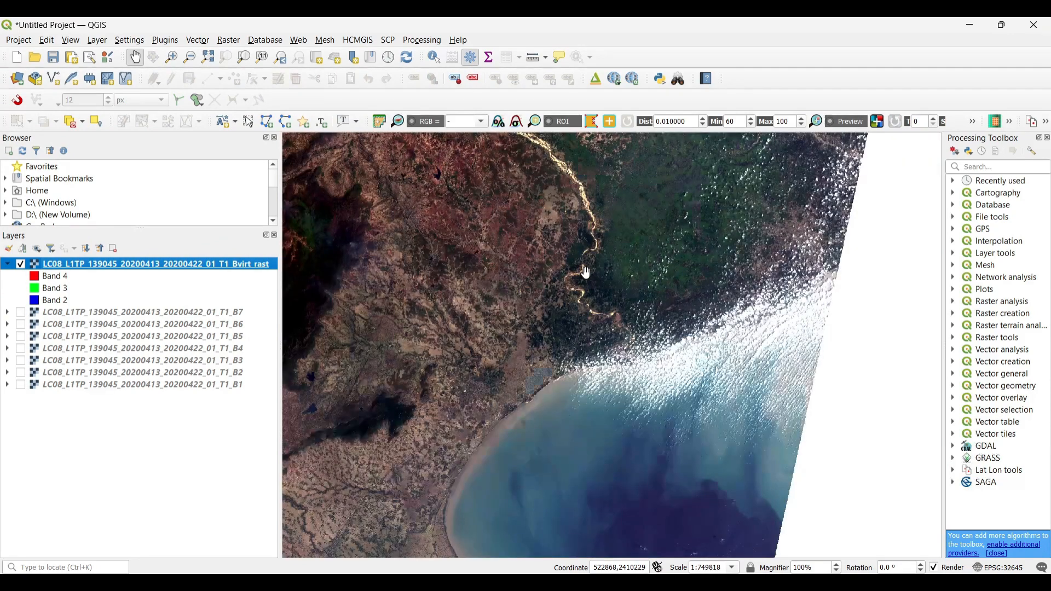
scroll(537, 286, down, 1)
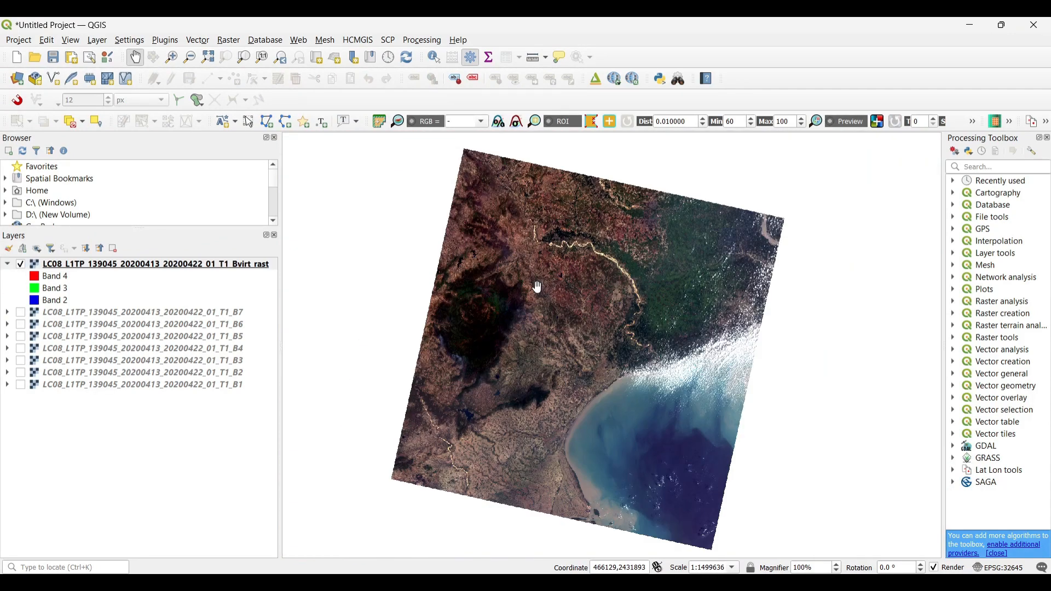
In the Bvirt symbology, set red to Band 5 and green to Band 4.
right_click(177, 265)
click(217, 516)
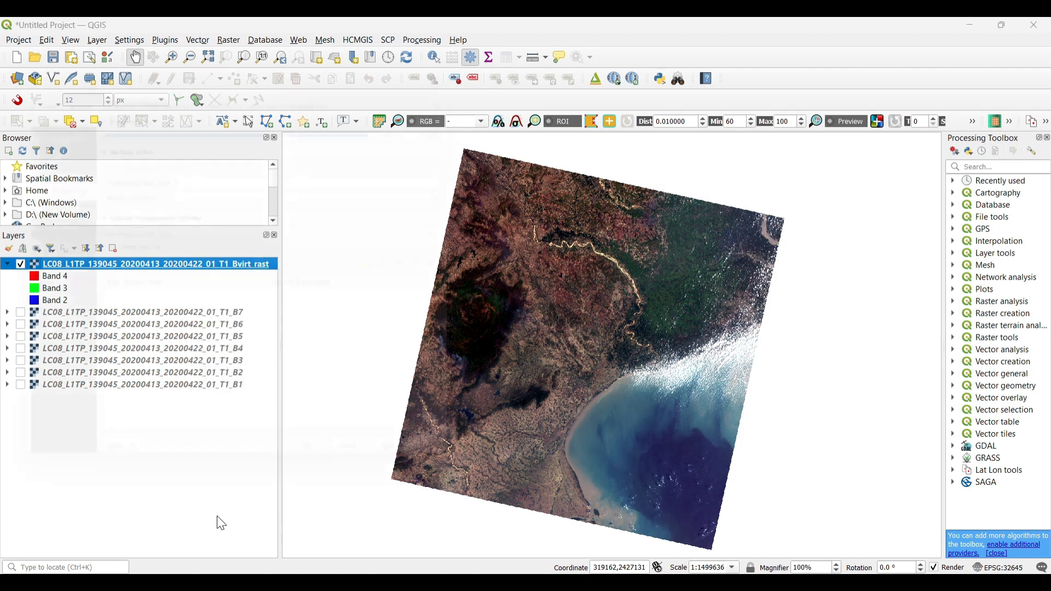
click(41, 158)
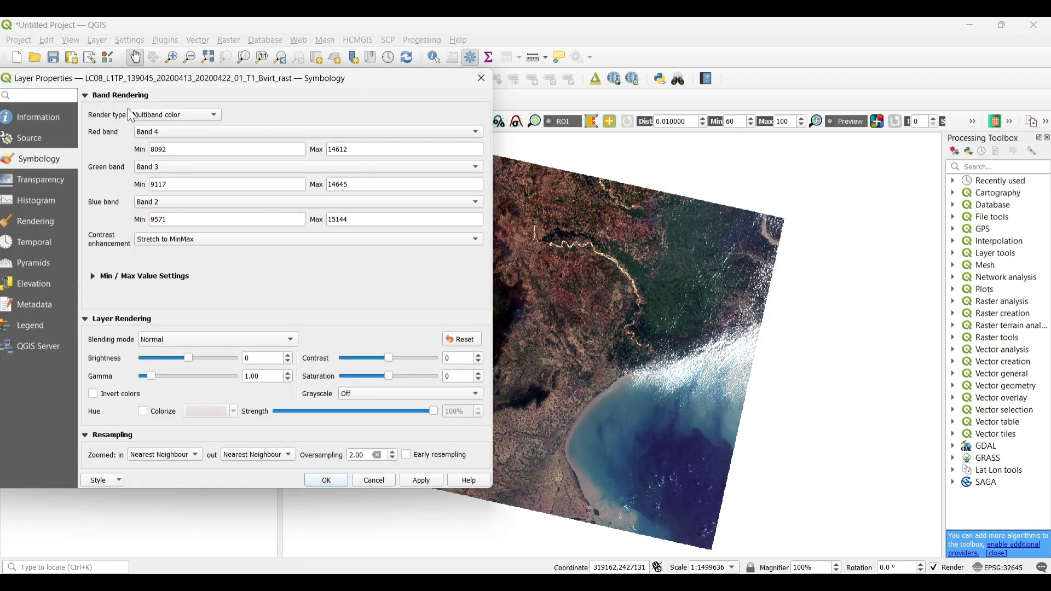
click(161, 132)
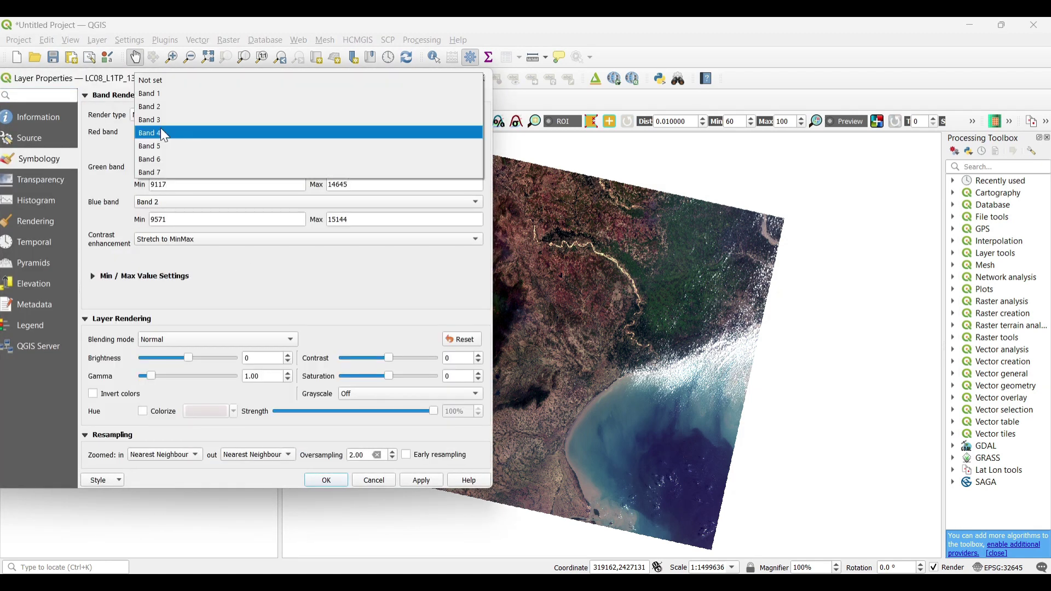
click(161, 146)
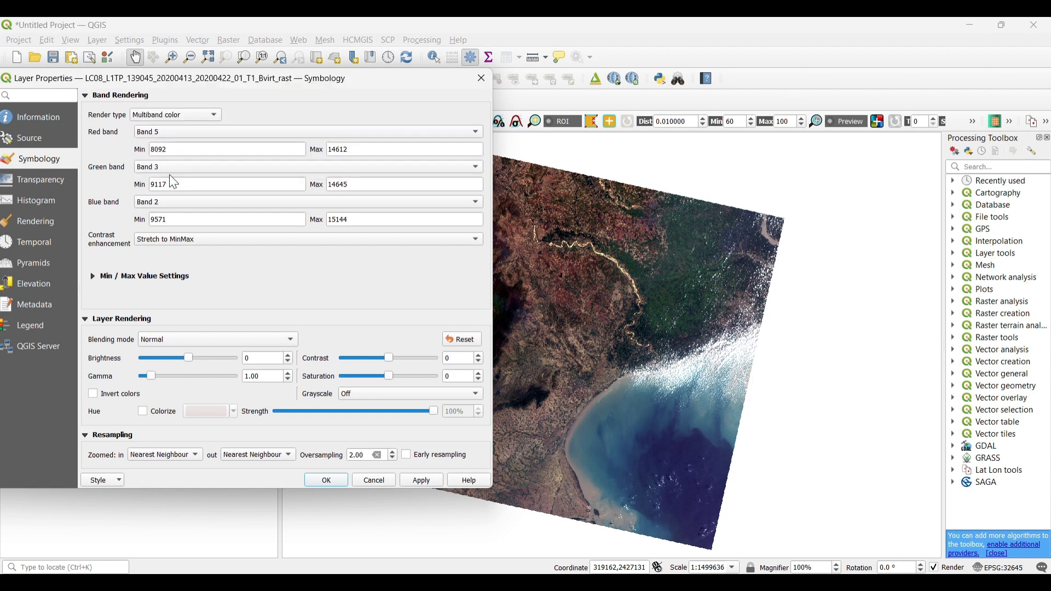
click(171, 167)
click(173, 162)
Set blue to Band 3, apply the false colour combination and nudge the map view.
click(164, 202)
click(160, 215)
click(415, 478)
click(325, 480)
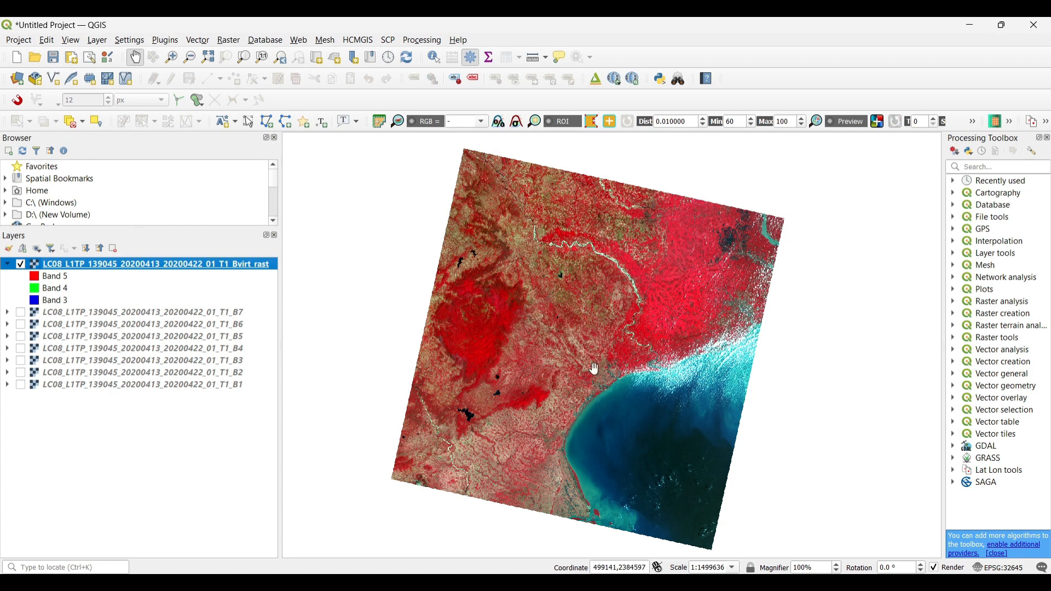
drag(599, 371, 619, 384)
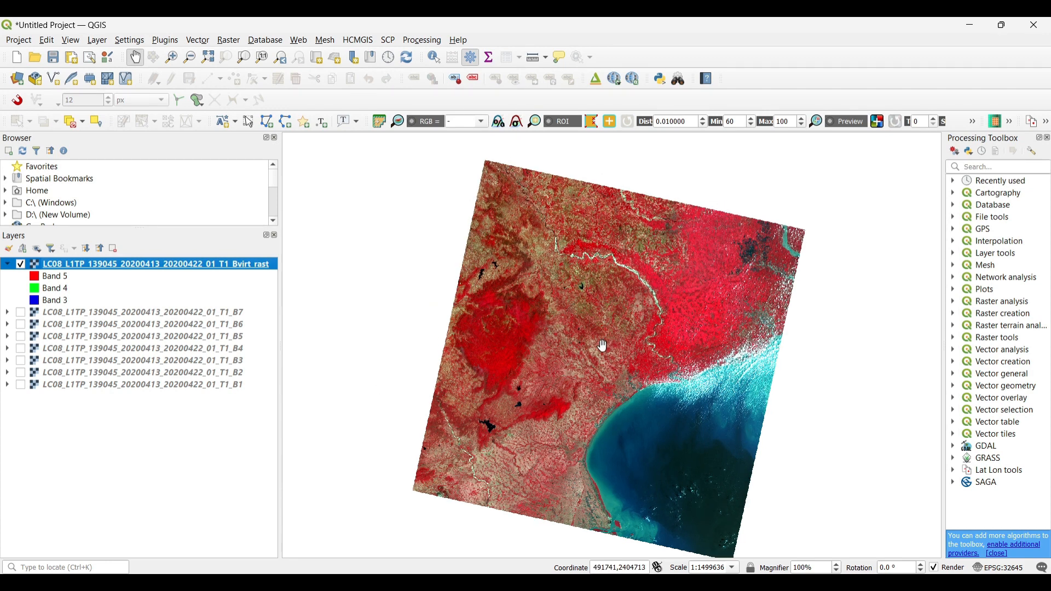